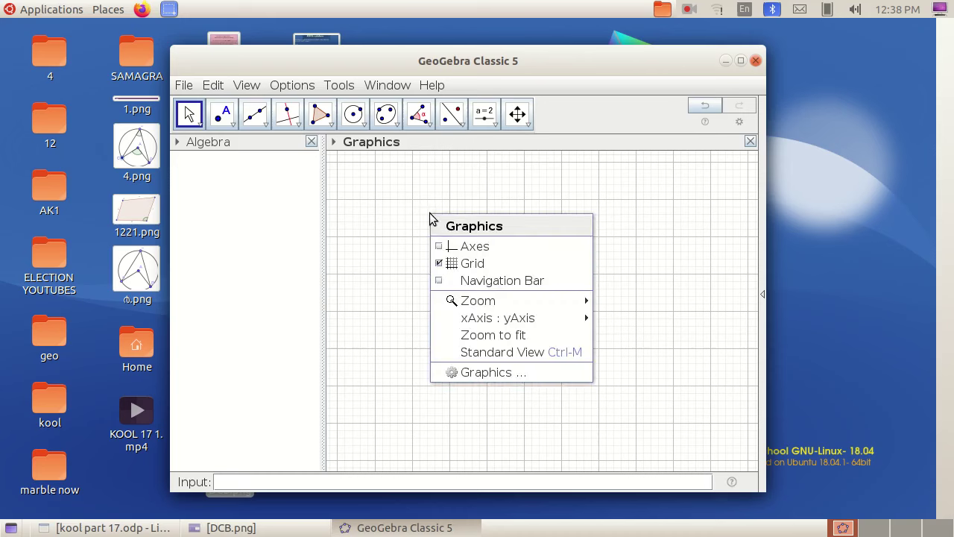
- Hide the grid and draw a four-sided polygon with vertices at about (3.7, 4.2), (3, -0.6), (9.1, -0.7) and (10.3, 4)
click(448, 260)
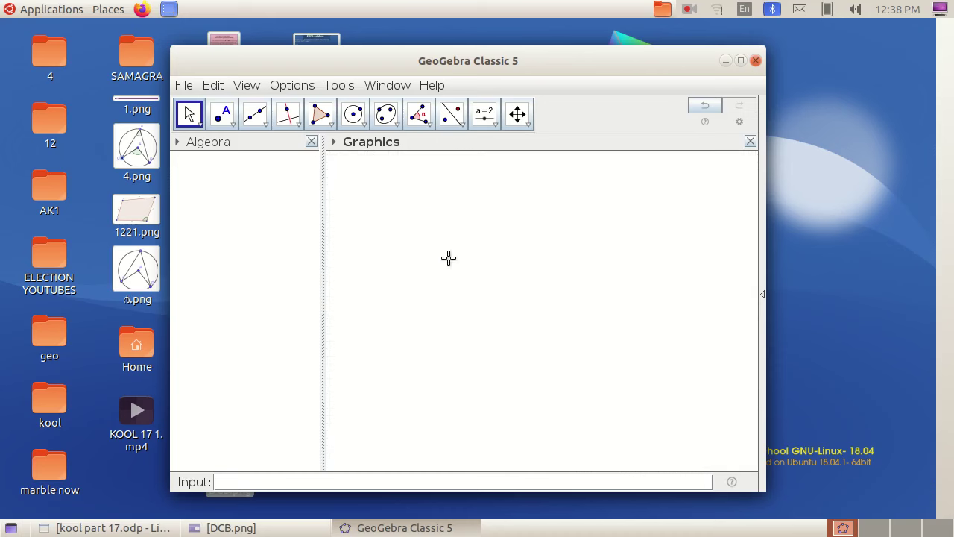
click(742, 62)
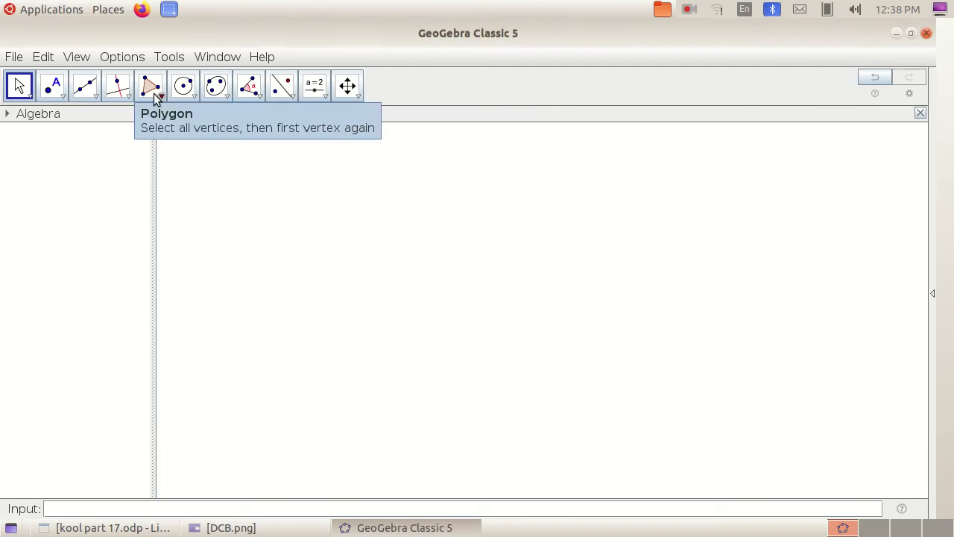
click(155, 96)
click(148, 124)
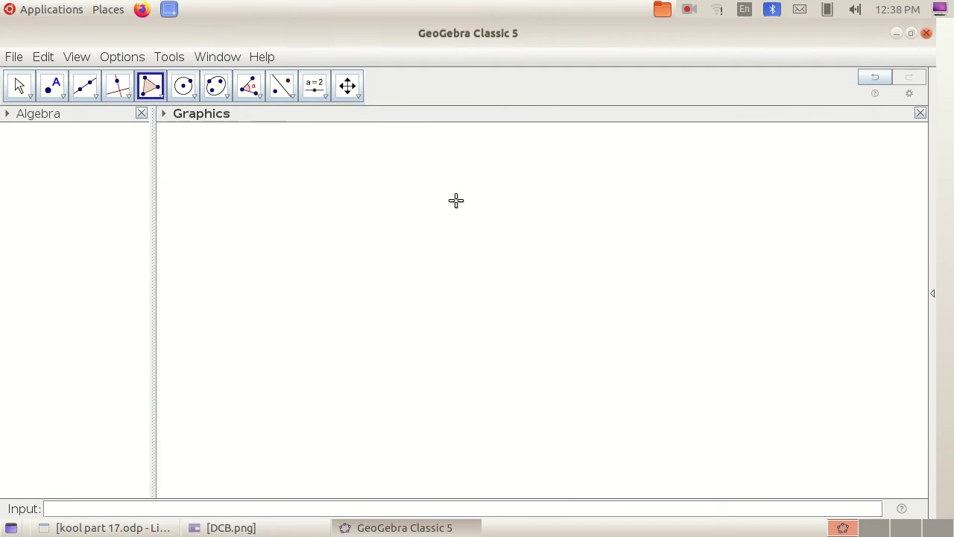
click(456, 199)
click(428, 378)
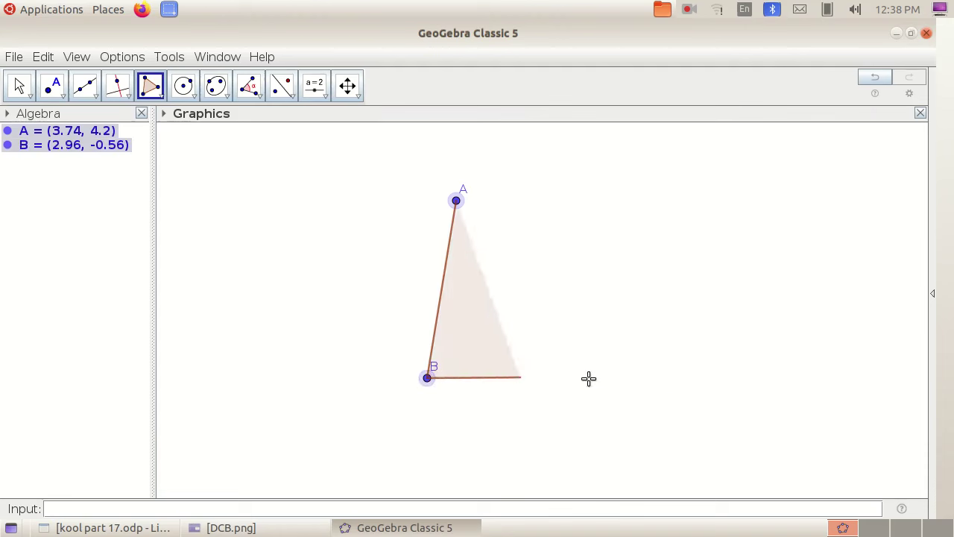
click(656, 384)
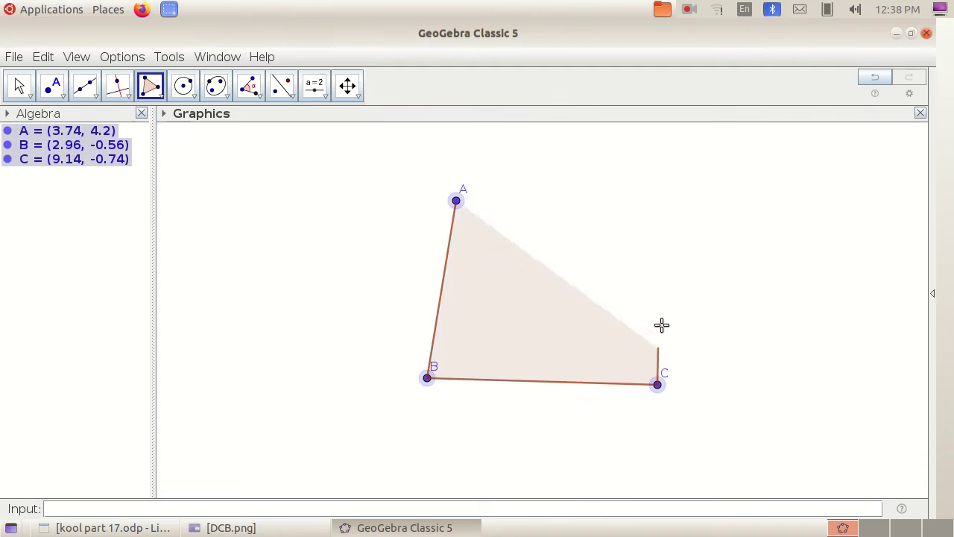
click(701, 207)
click(457, 201)
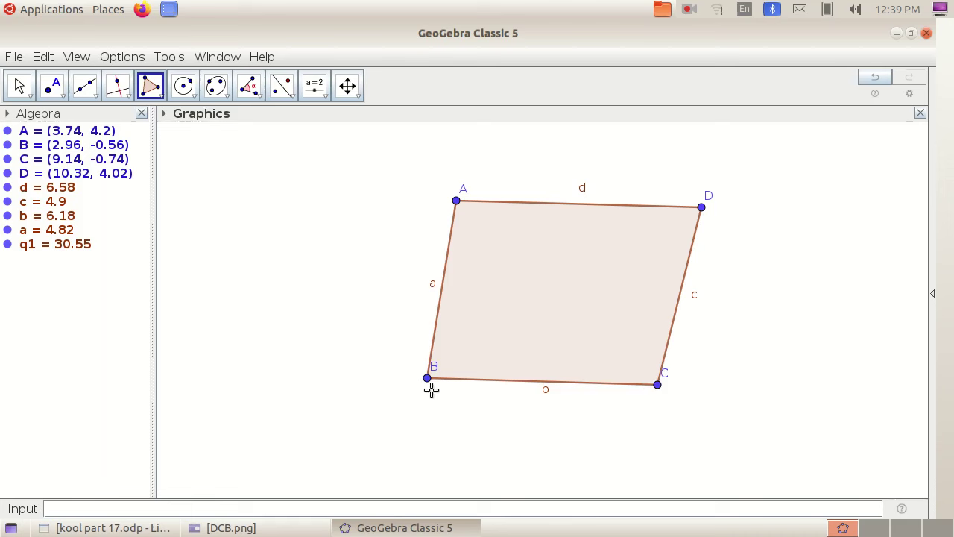
- Measure the quadrilateral's interior angle at C with the Angle tool, using points D, C and B
click(259, 99)
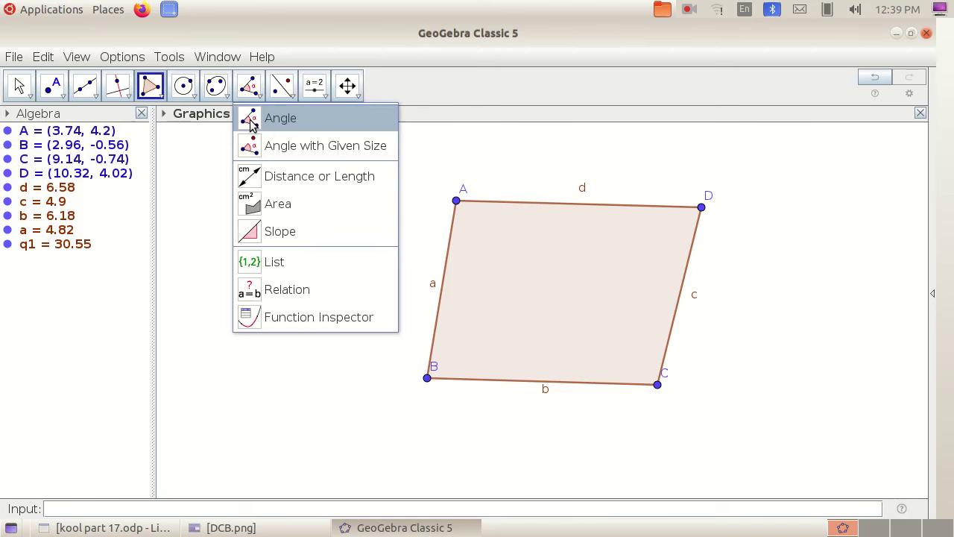
click(251, 124)
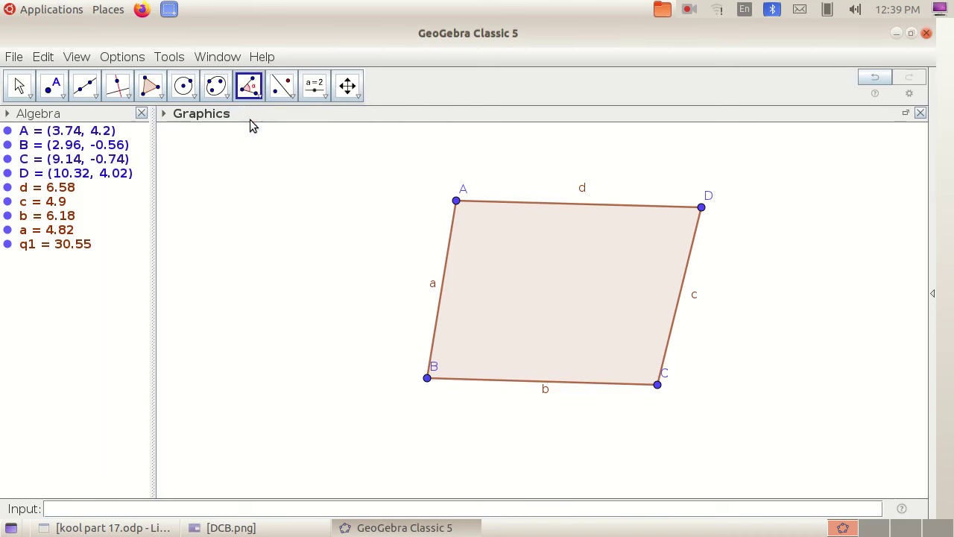
click(702, 210)
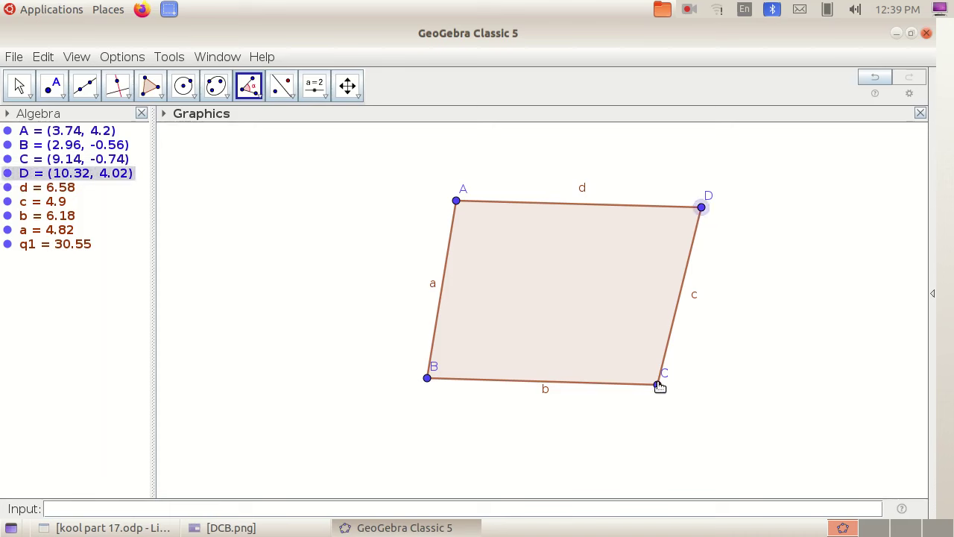
click(658, 386)
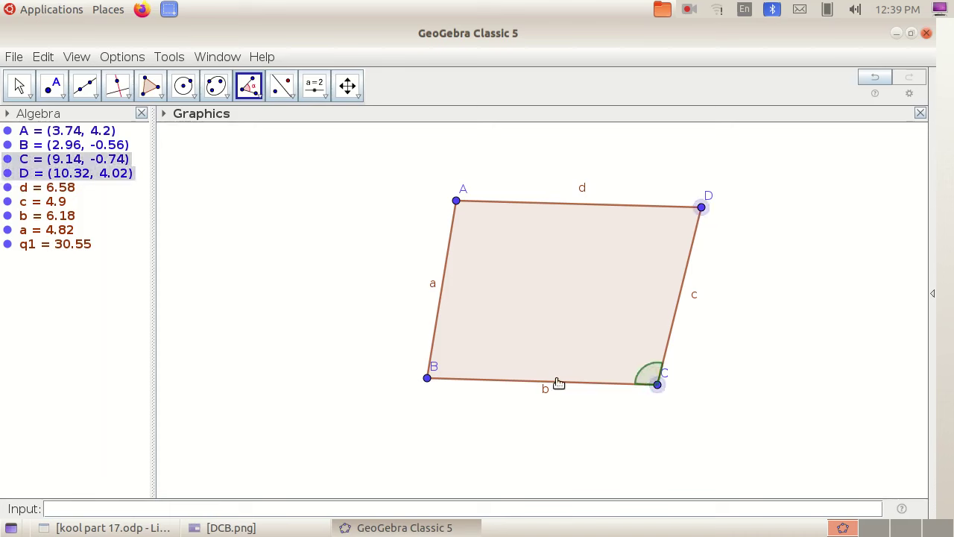
click(426, 379)
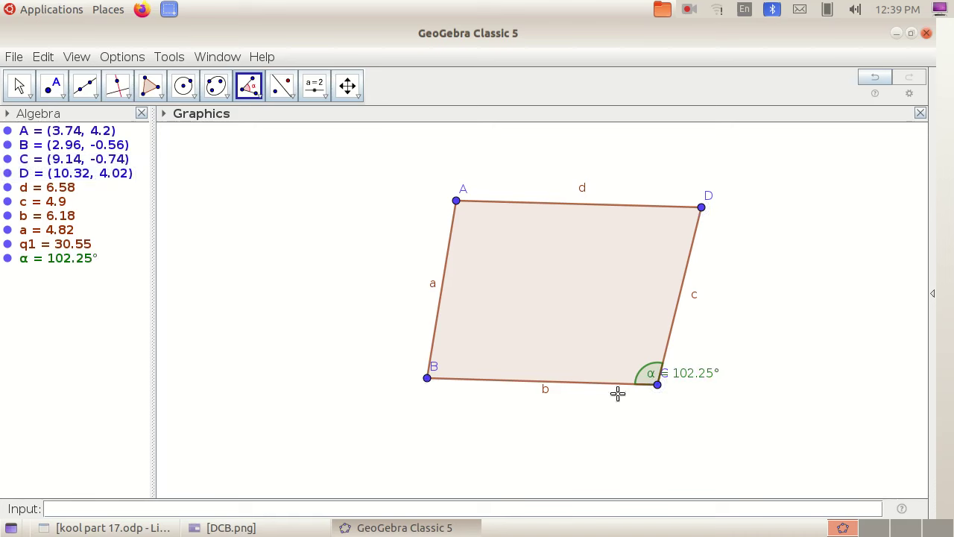
- Move the angle label at C off the vertex, up and inside the quadrilateral
click(29, 90)
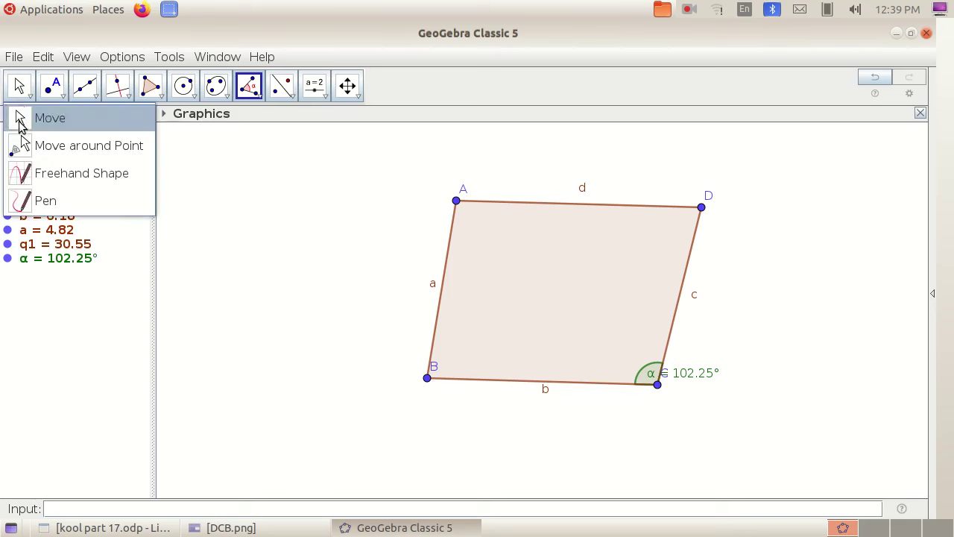
click(17, 120)
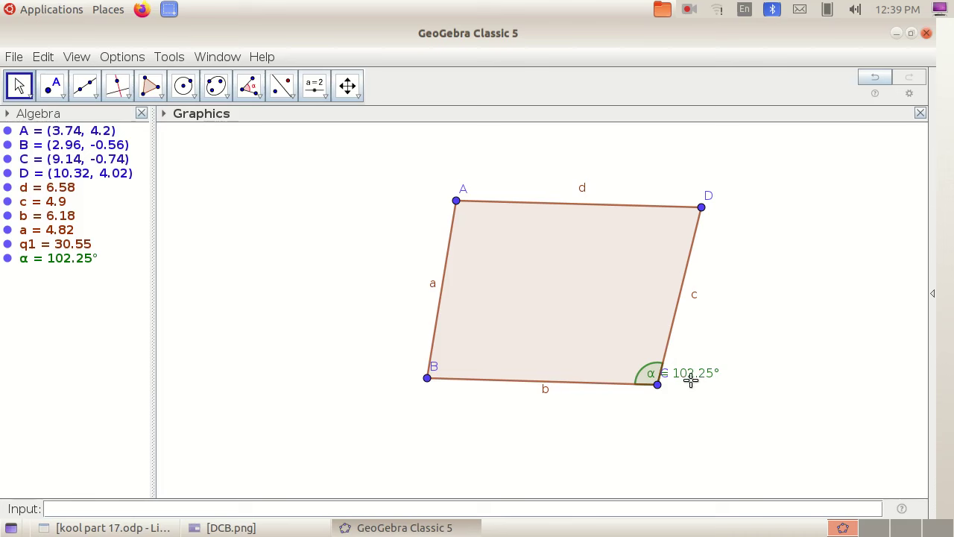
drag(655, 379, 598, 357)
click(260, 95)
click(251, 120)
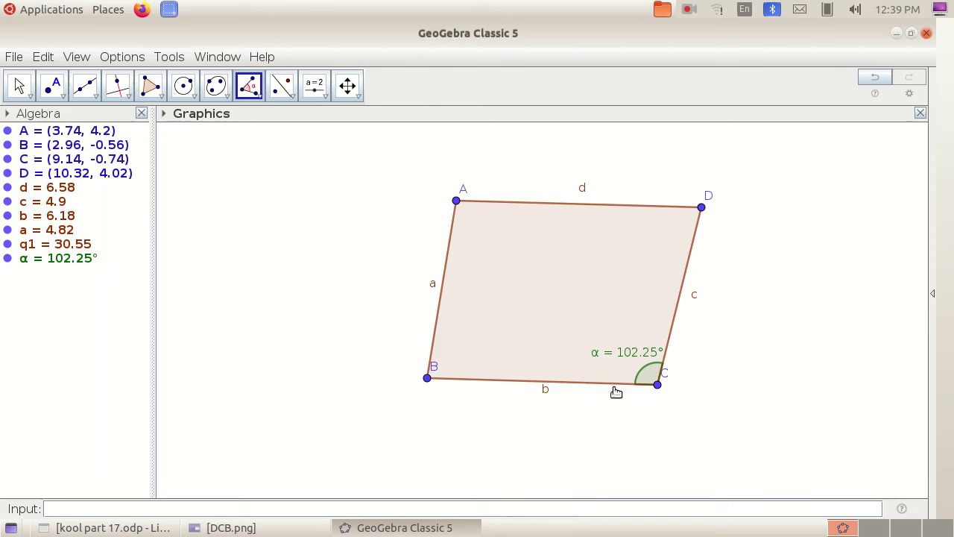
click(427, 380)
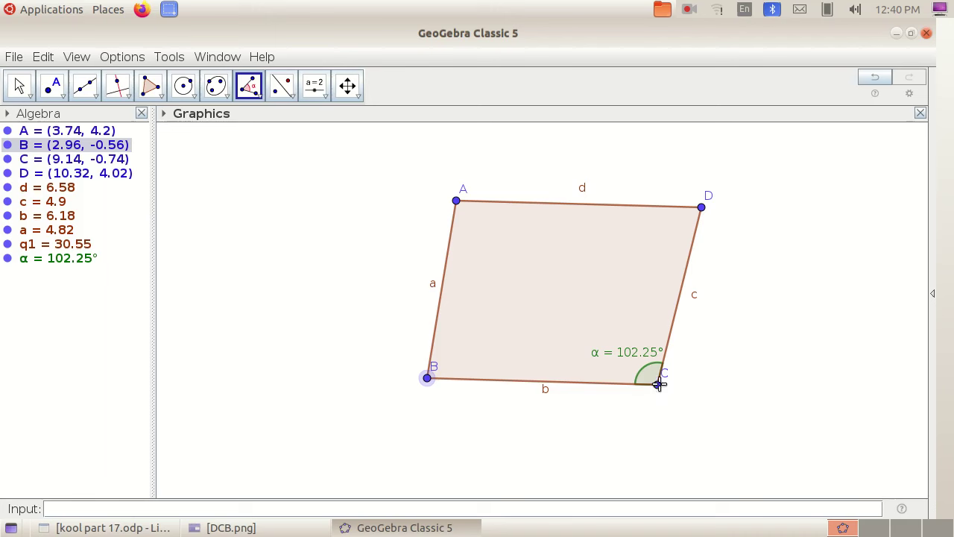
click(659, 385)
key(Escape)
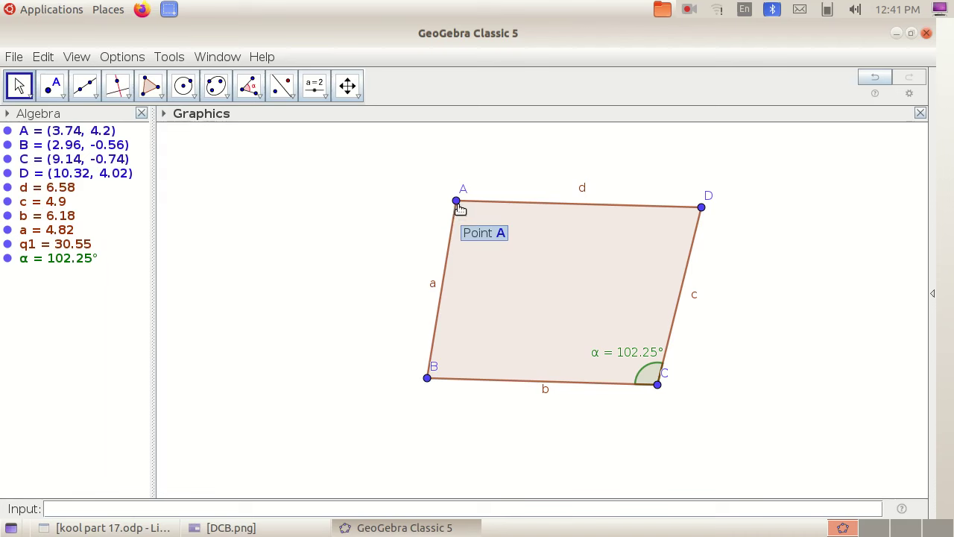
- Measure the quadrilateral's interior angle at A with the Angle tool, using points B, A and D
click(257, 94)
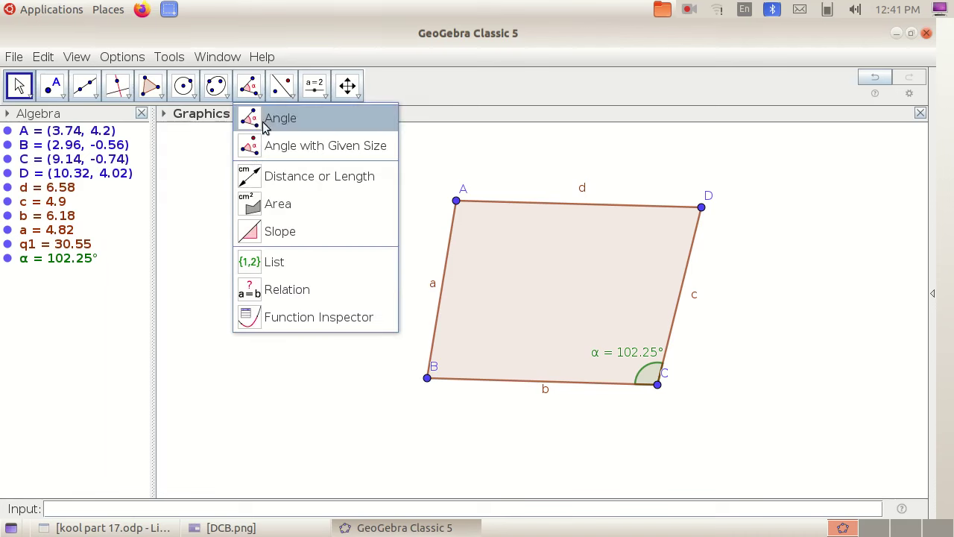
click(267, 122)
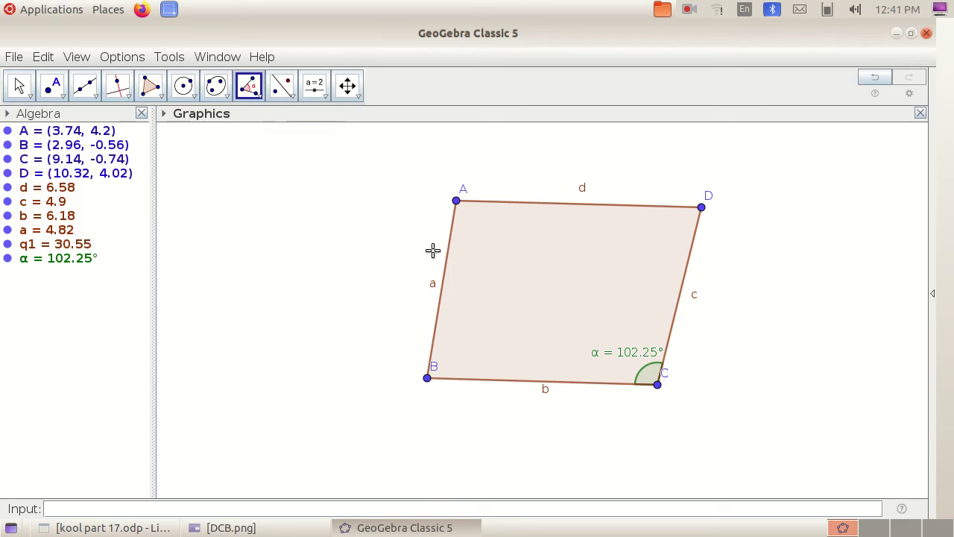
click(427, 378)
click(457, 200)
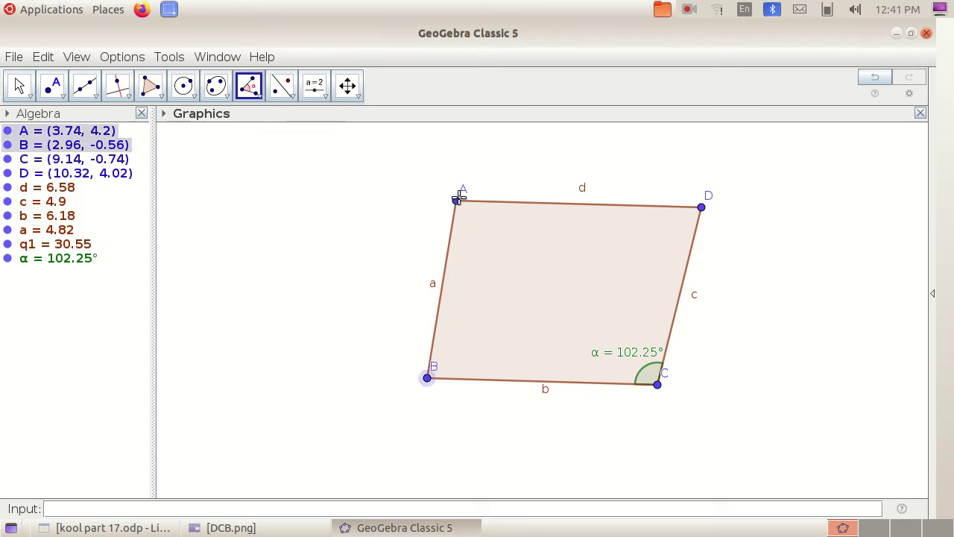
click(702, 208)
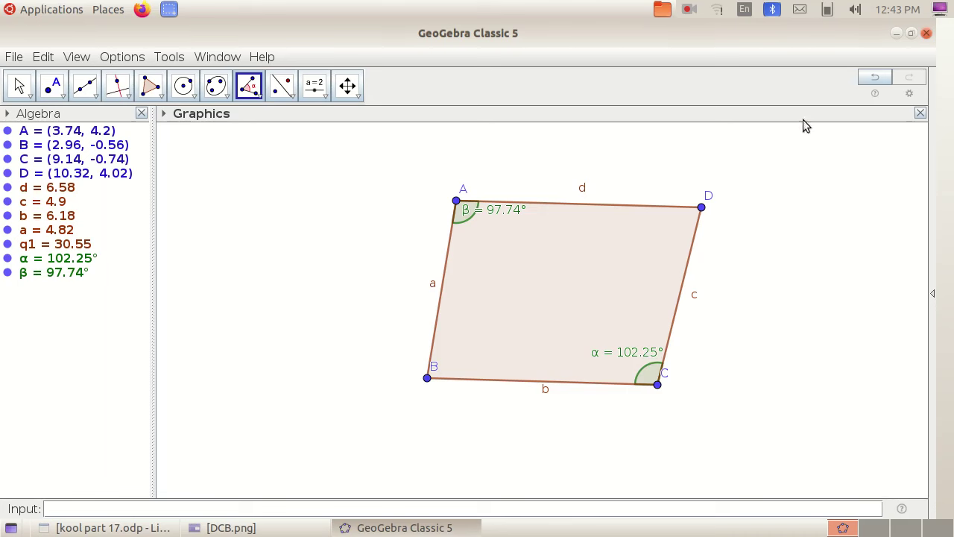
- Save the construction as a GeoGebra file named GEO1 in the Desktop folder
click(14, 58)
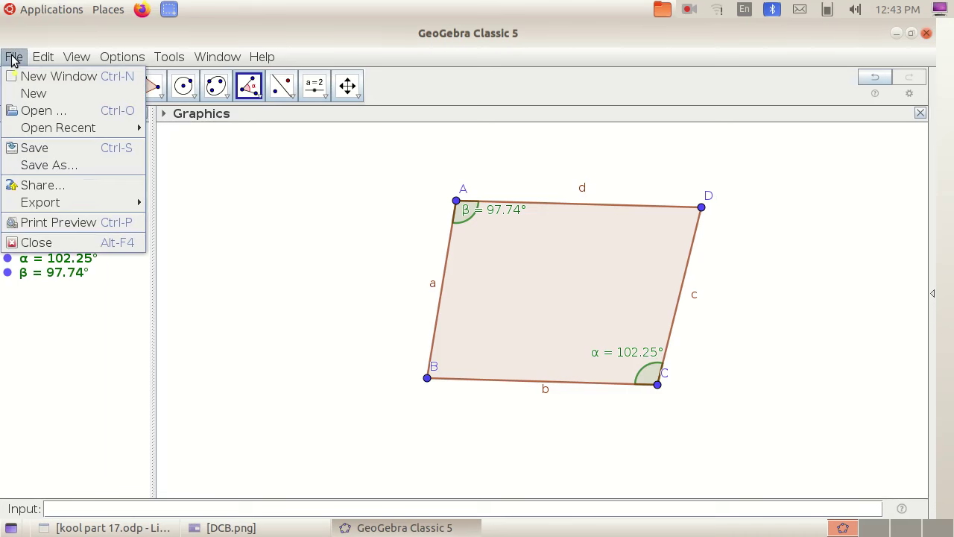
click(30, 149)
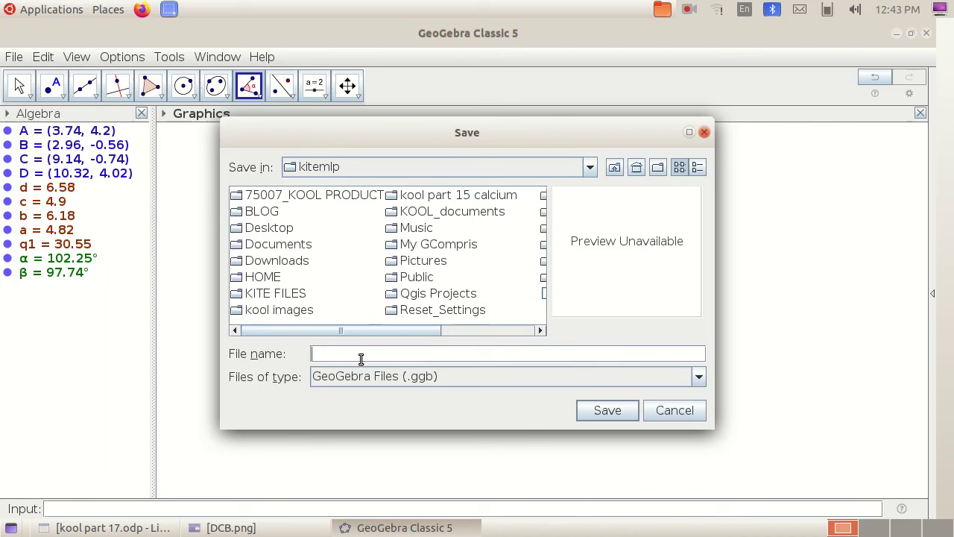
text(GEO1)
double_click(261, 230)
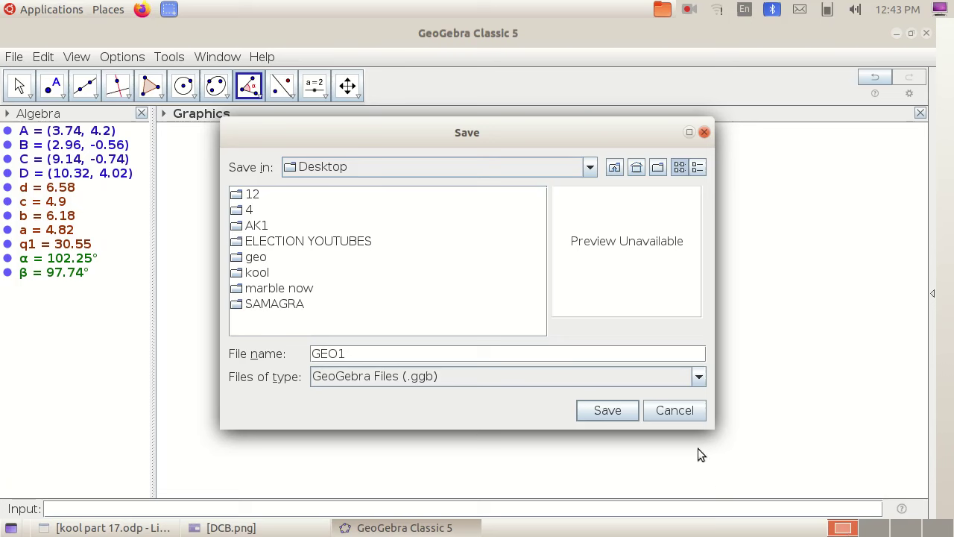
click(608, 410)
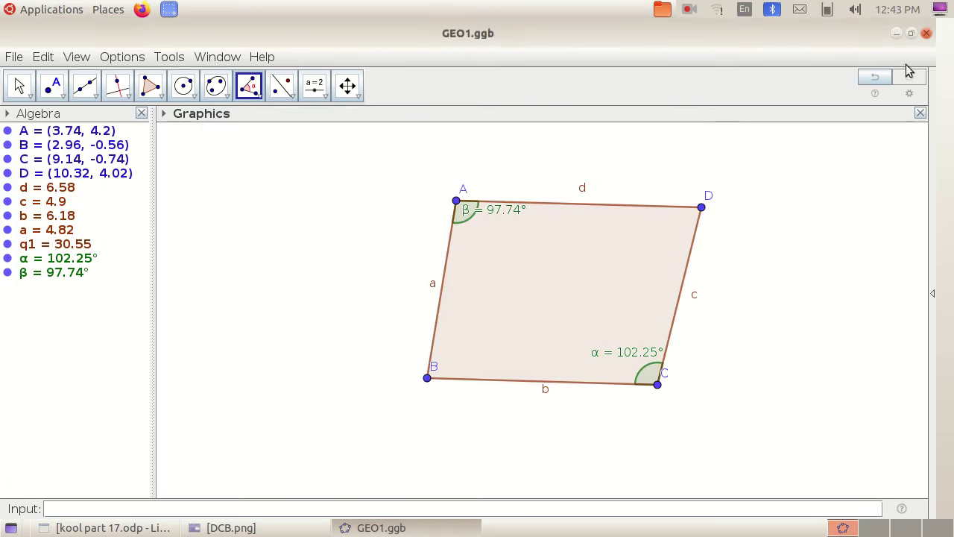
- Minimize the construction window and move the GEO1.ggb file icon to the middle of the desktop
click(895, 34)
drag(311, 199, 443, 287)
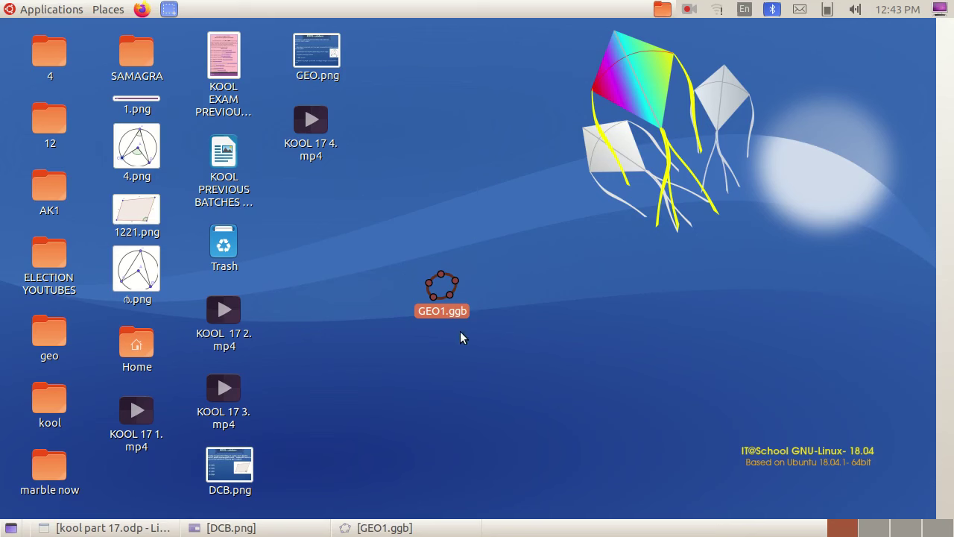
click(488, 309)
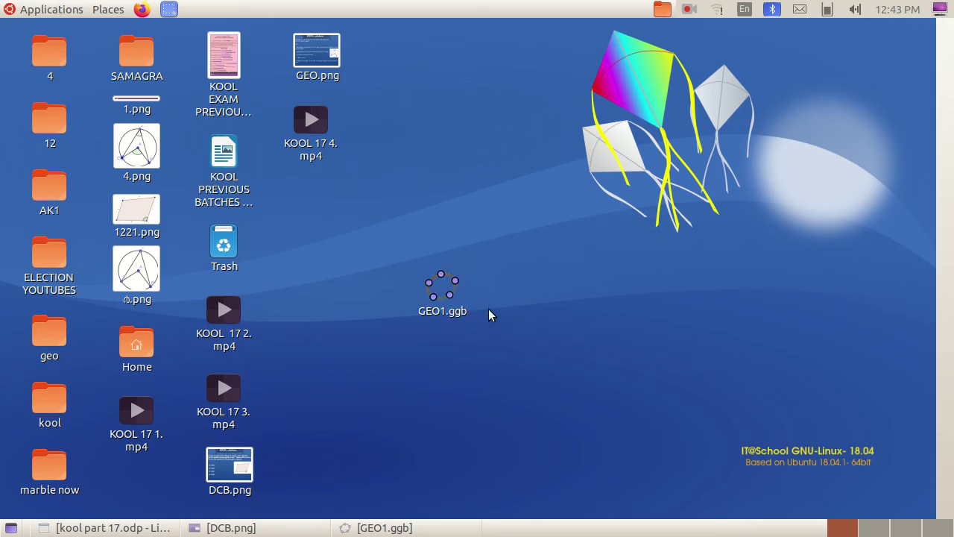
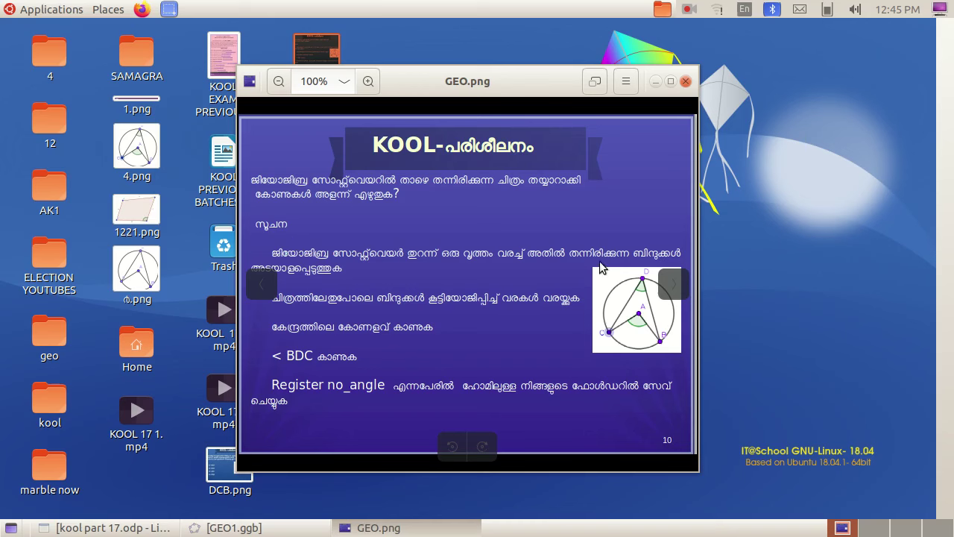
- Minimize the GEO.png exercise image, and open a new GeoGebra window maximized
click(656, 81)
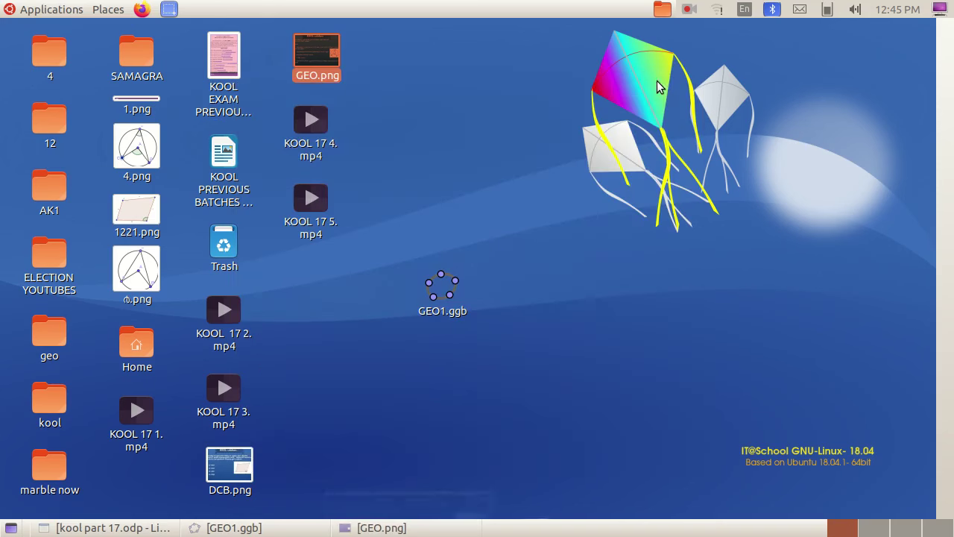
click(52, 9)
mouse_move(72, 52)
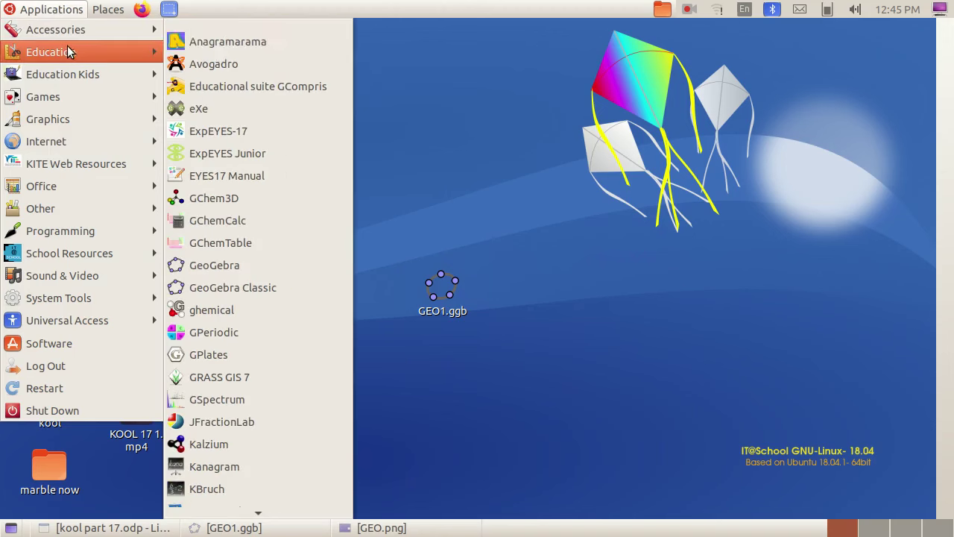
click(260, 267)
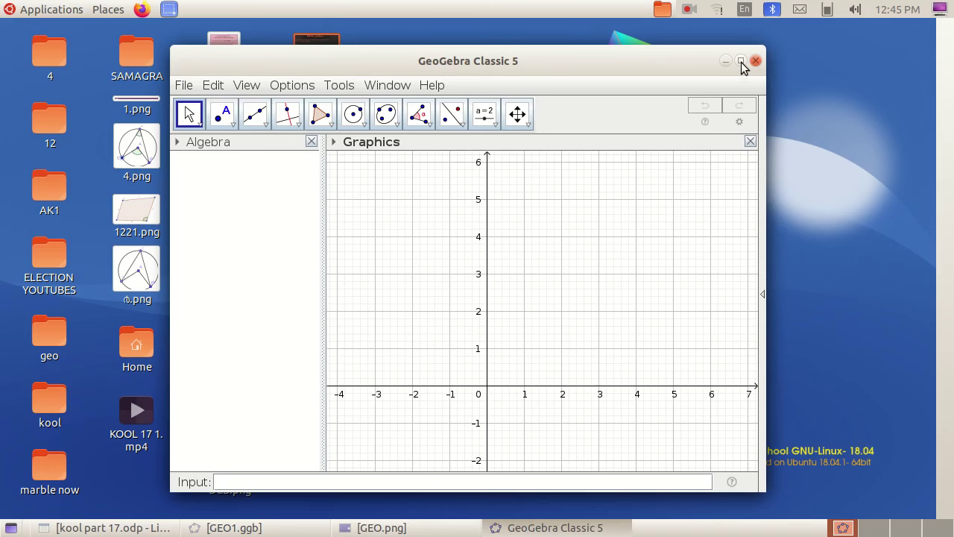
click(741, 62)
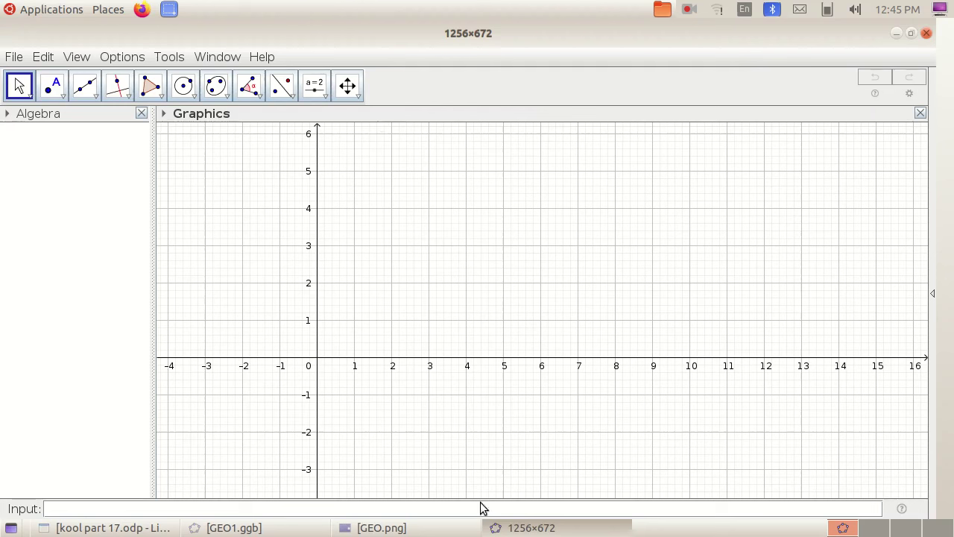
- Hide the axes and grid in the empty drawing area, and bring the GEO.png exercise image back up
right_click(486, 200)
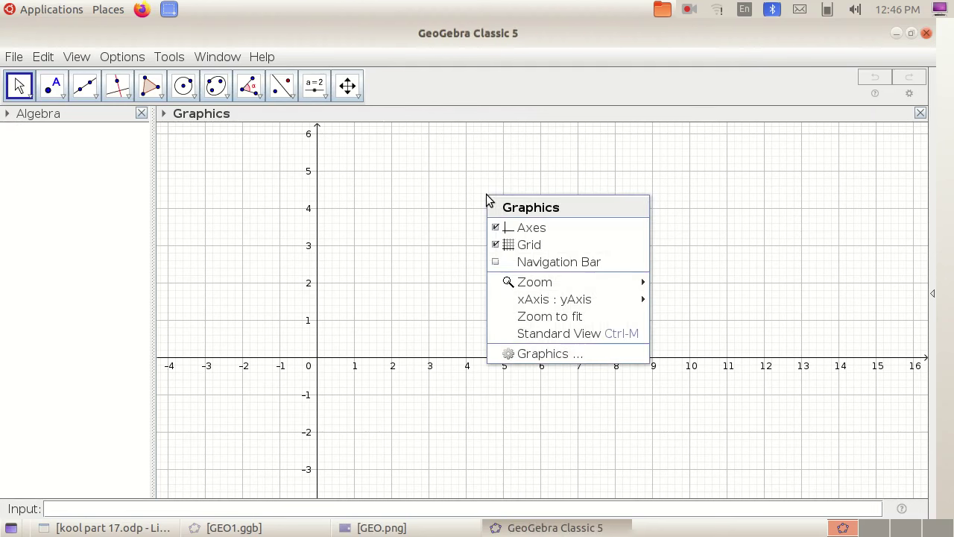
click(504, 222)
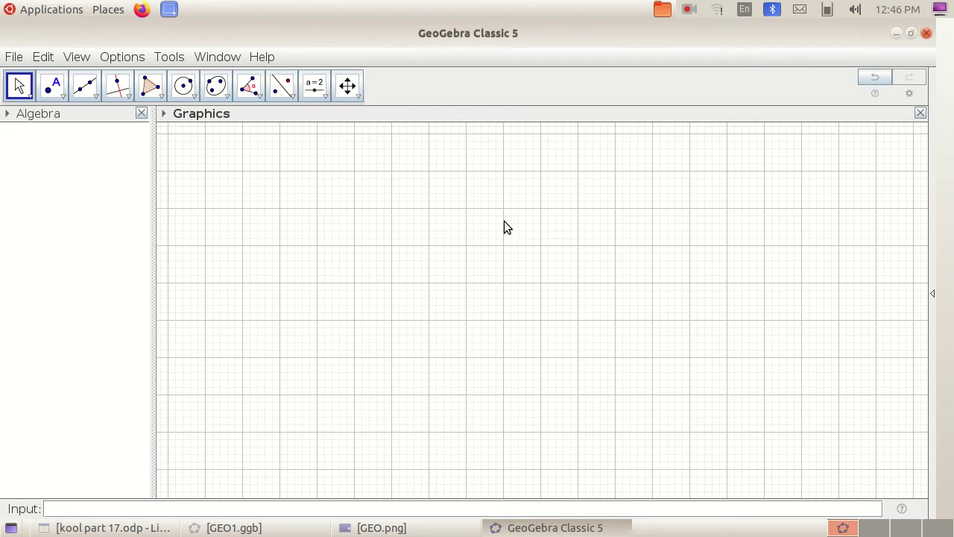
right_click(504, 227)
click(526, 272)
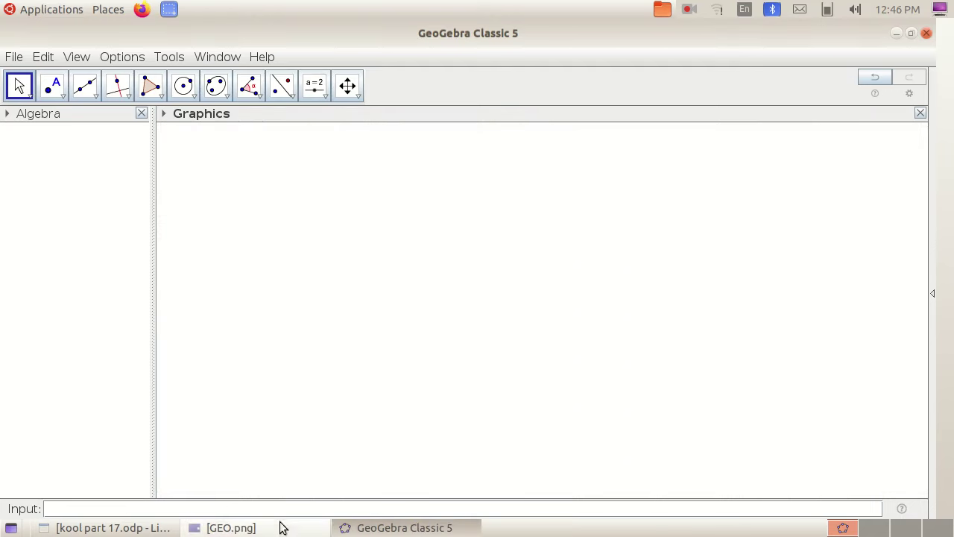
click(231, 528)
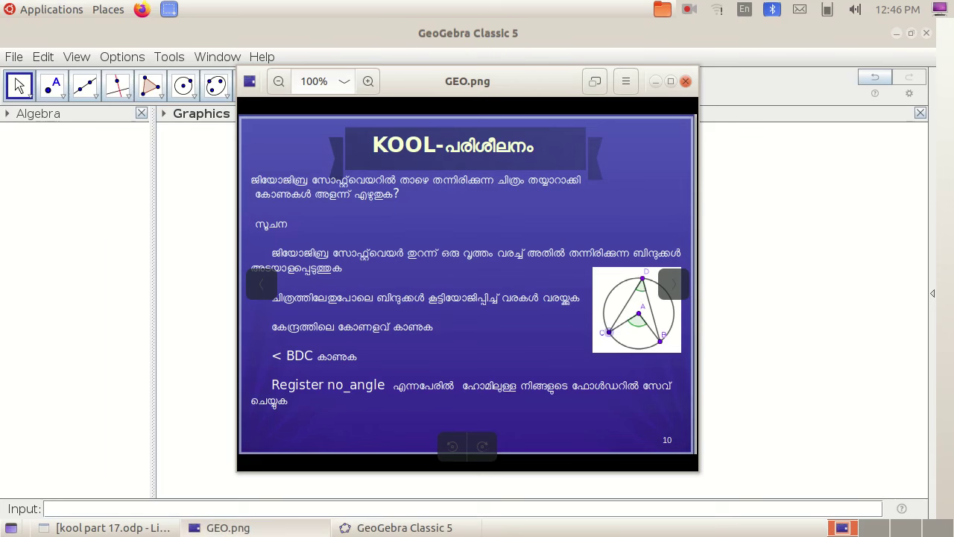
- Draw a circle with centre A at about (4.92, 1.98) through point B at about (6.6, -1.16)
click(227, 527)
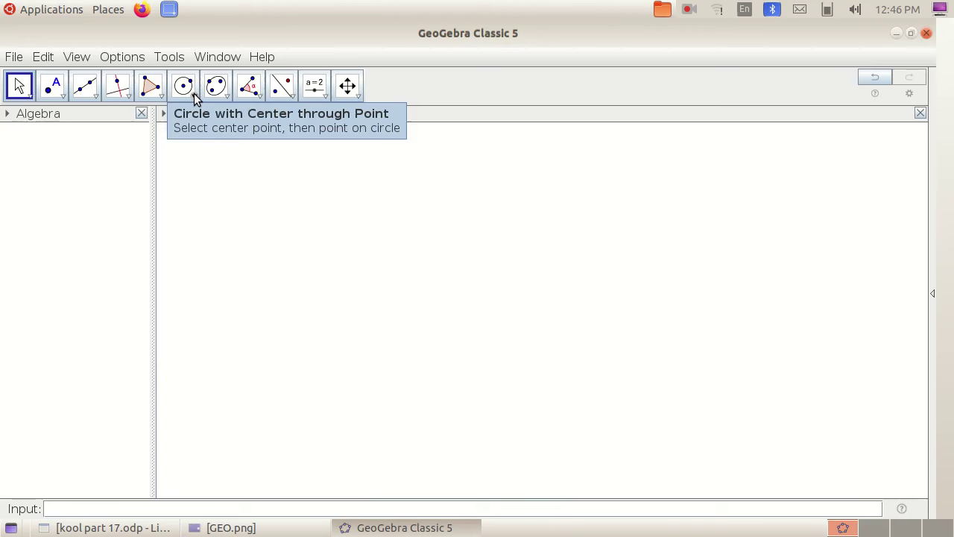
click(195, 98)
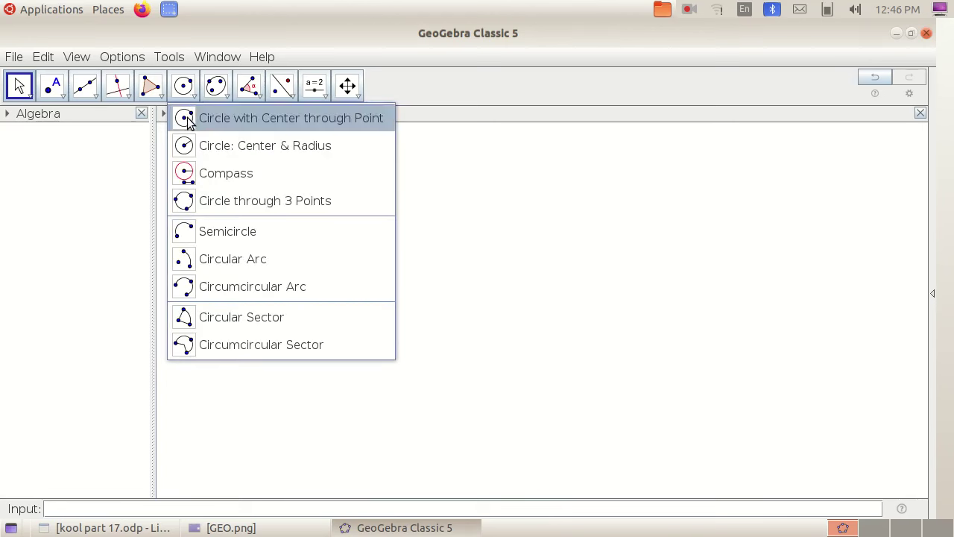
click(188, 121)
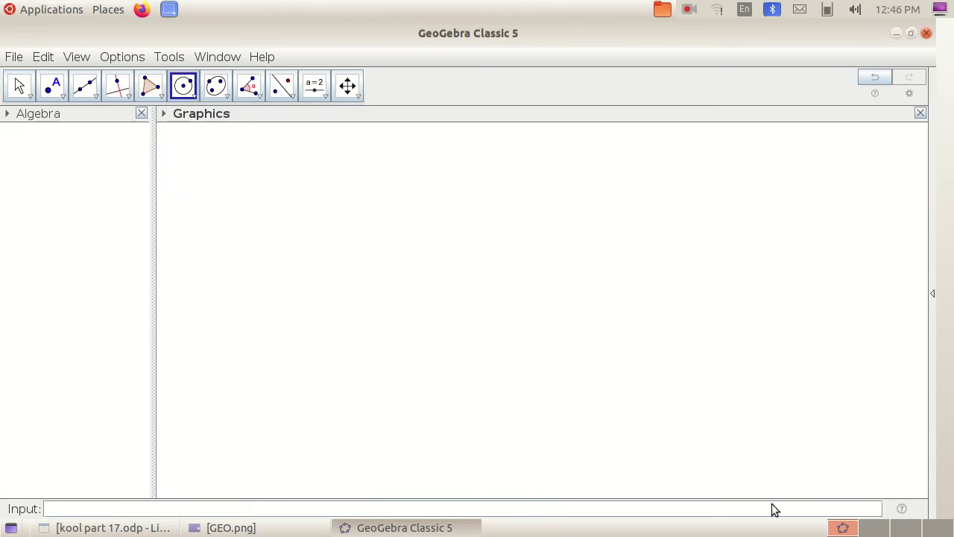
click(500, 284)
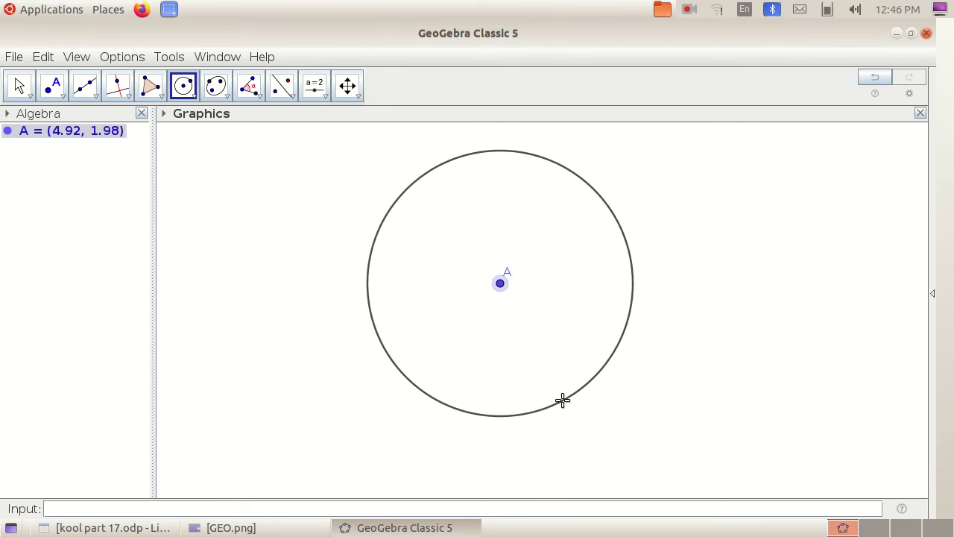
click(563, 401)
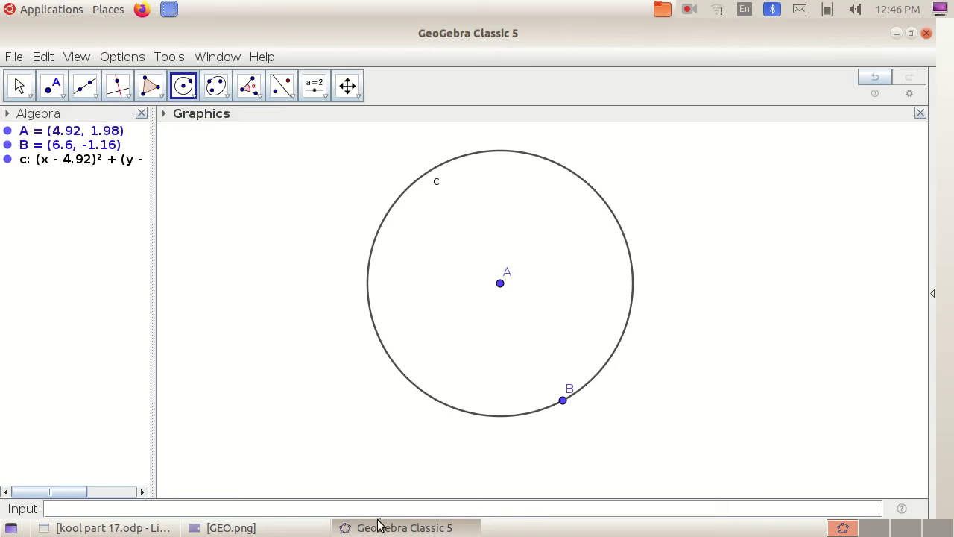
- Following the exercise figure, place point C at about (2.11, -0.21) and point D at about (5.57, 5.48) on the circle
click(223, 527)
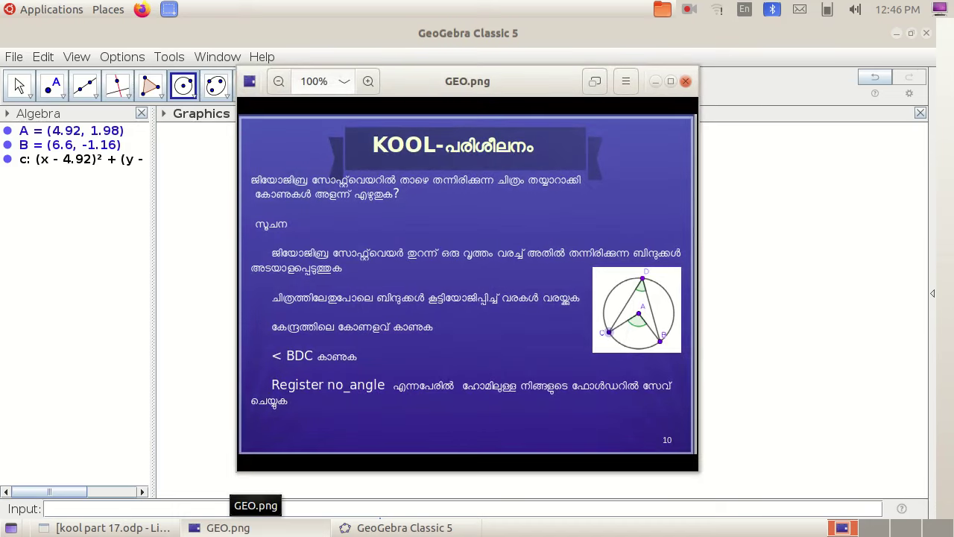
click(224, 527)
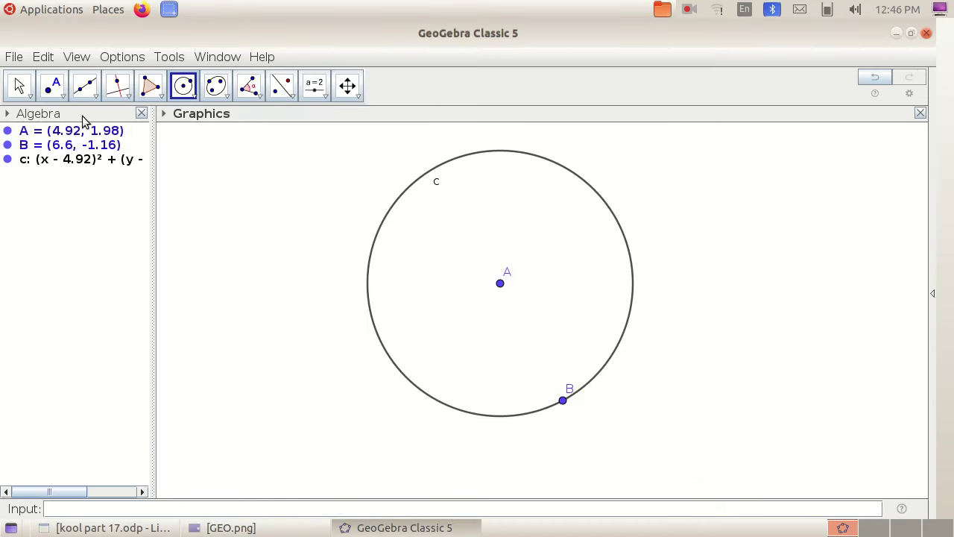
click(63, 96)
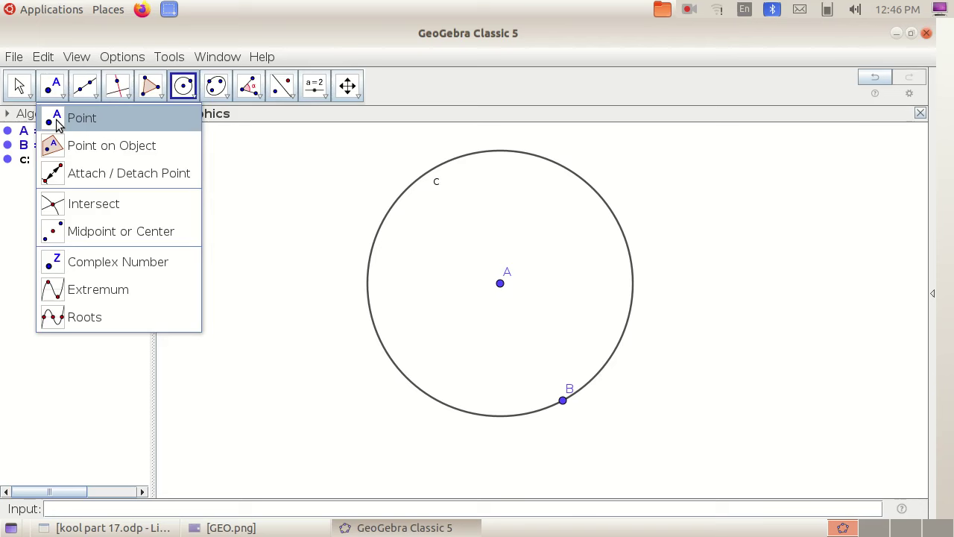
click(60, 119)
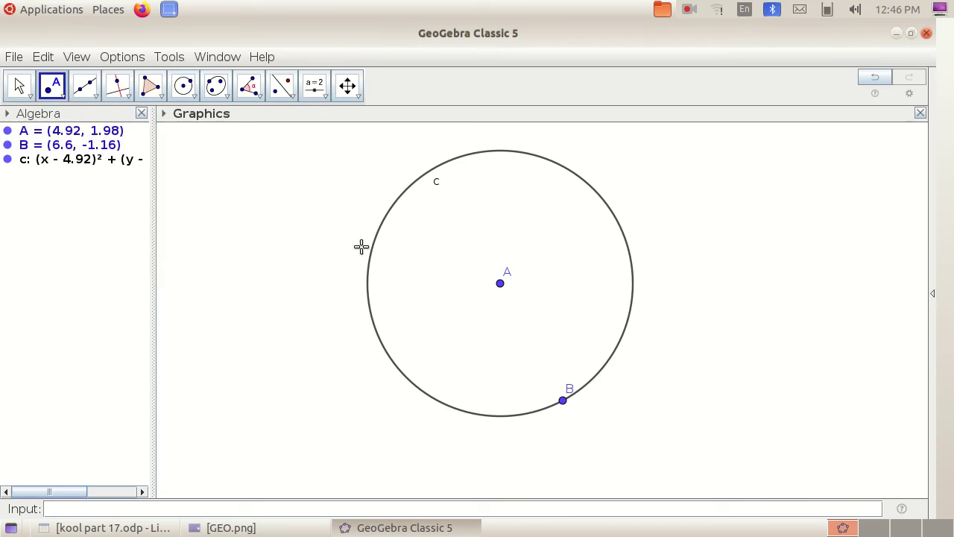
click(396, 365)
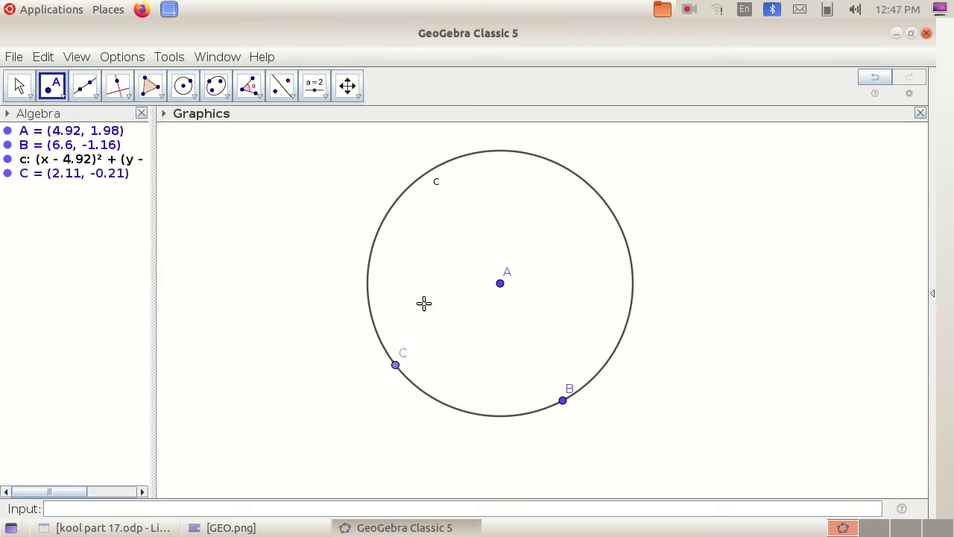
click(525, 154)
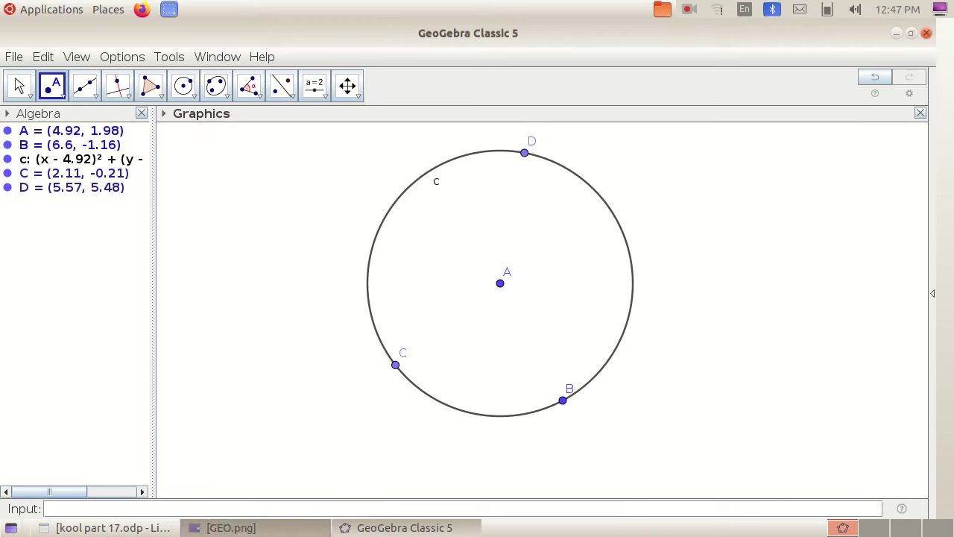
- Draw segments CD and DB inside the circle, as in the GEO.png exercise figure
click(265, 528)
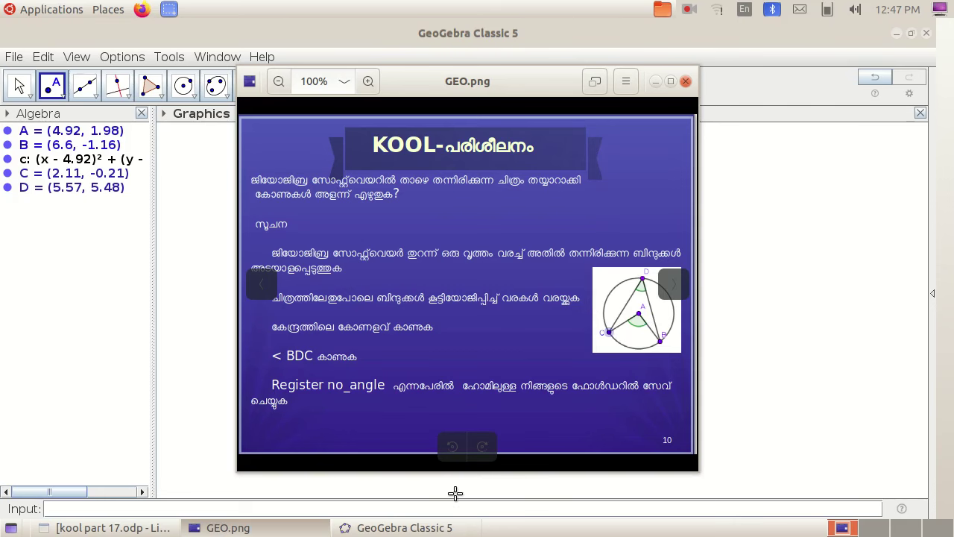
click(402, 528)
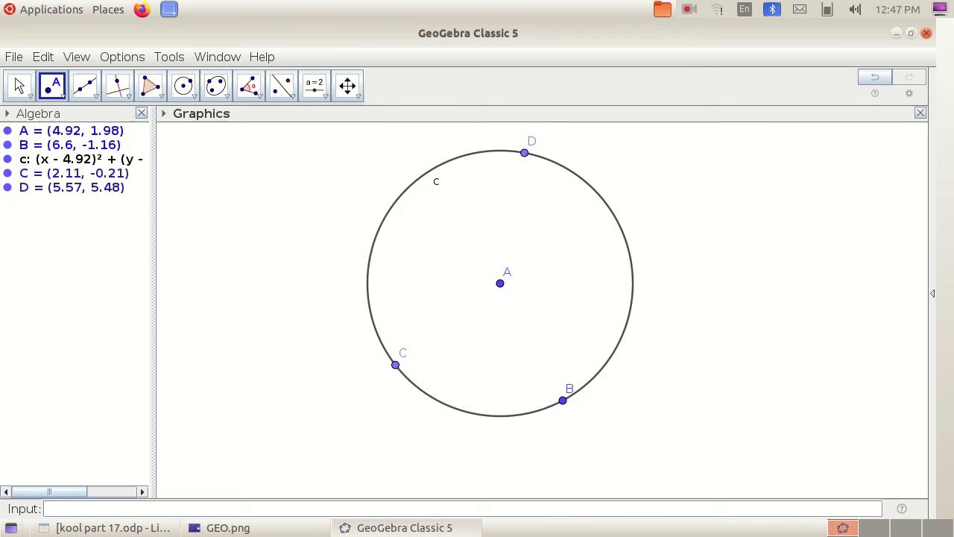
click(97, 97)
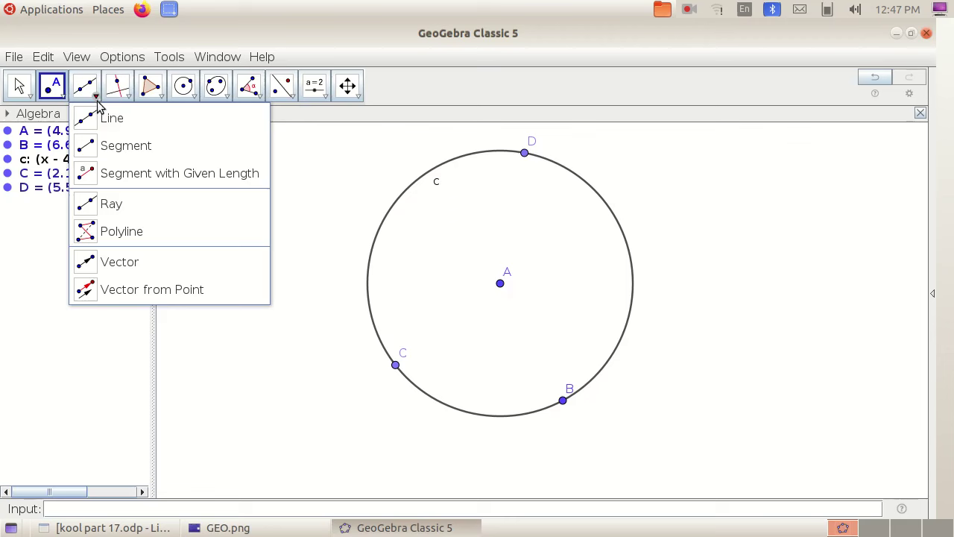
click(104, 146)
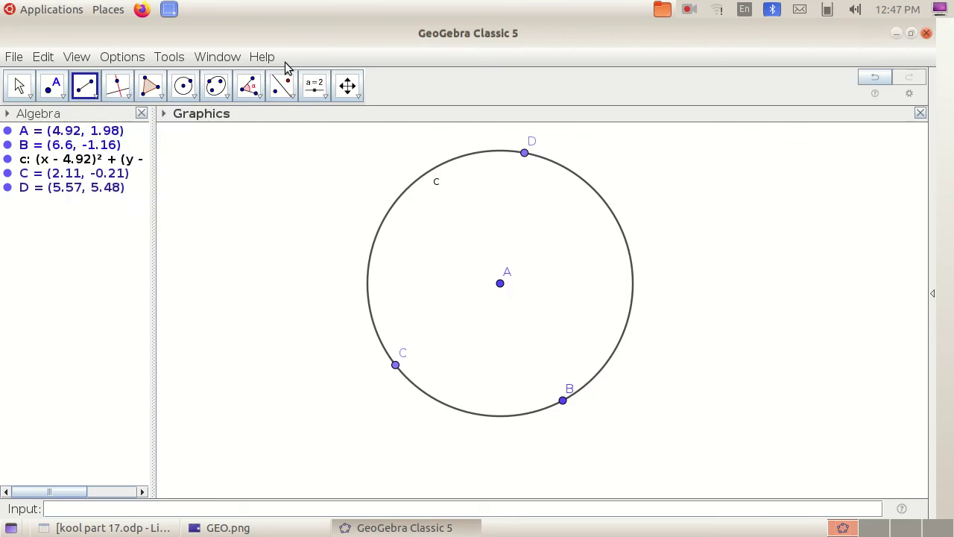
click(395, 366)
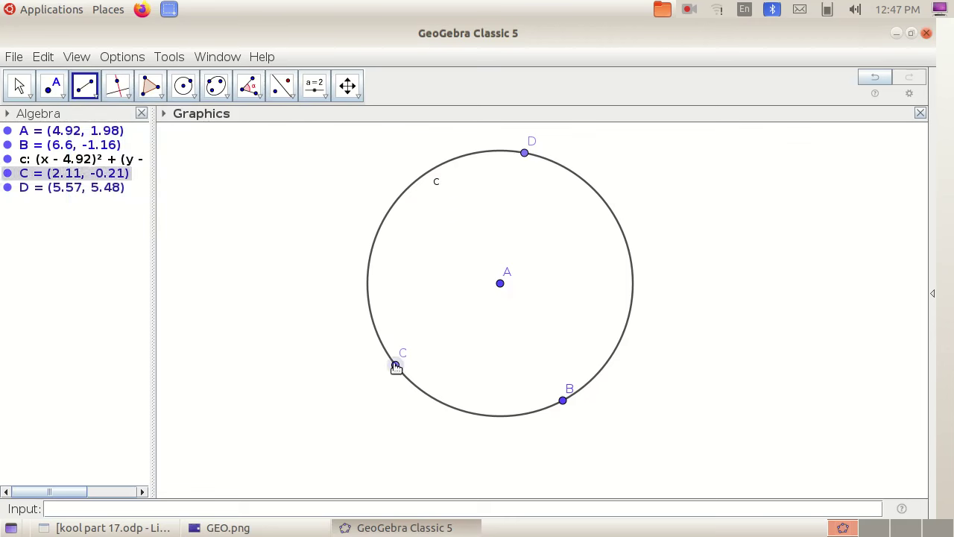
click(525, 154)
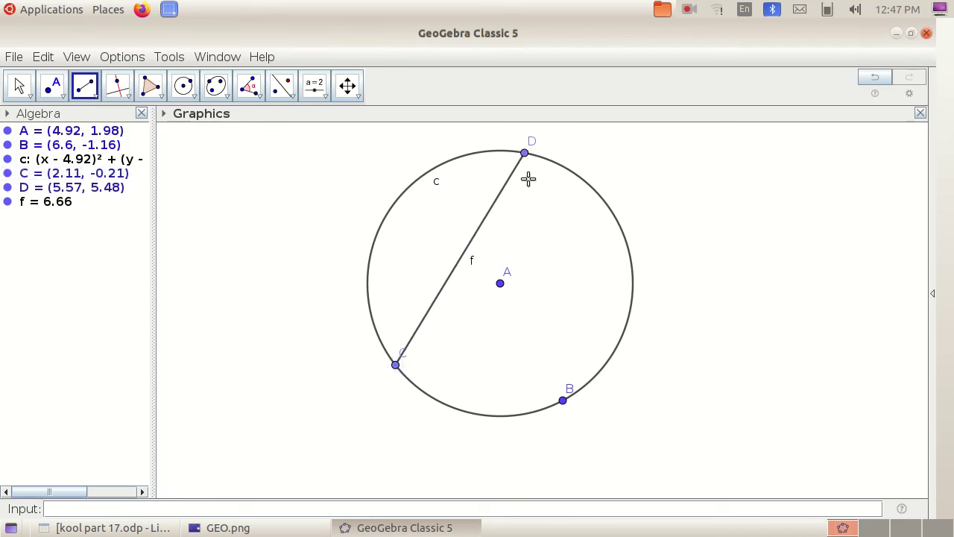
click(527, 155)
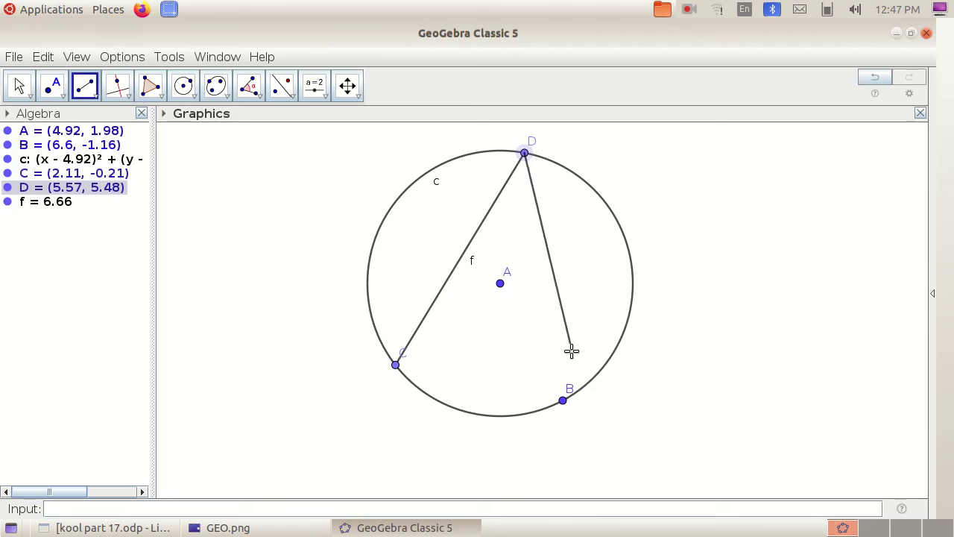
click(564, 402)
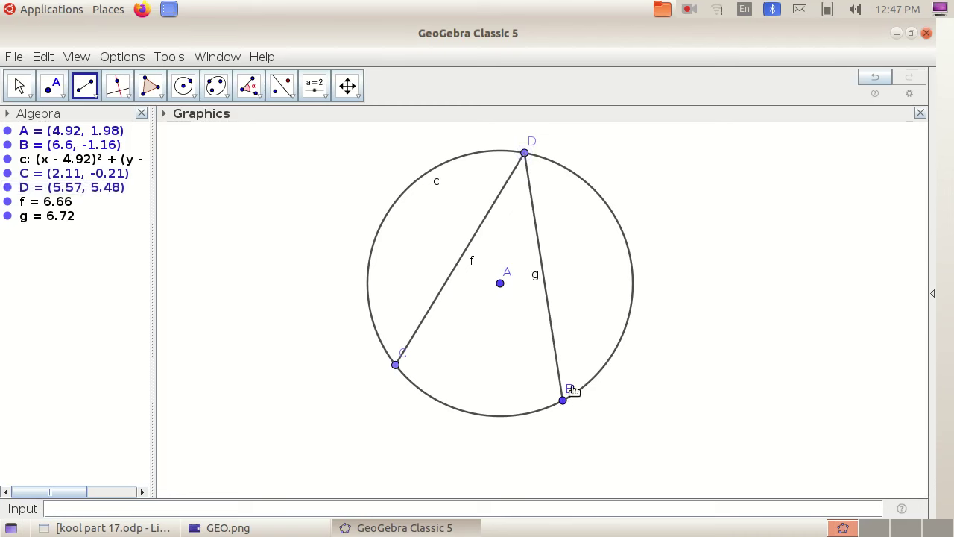
- Connect the circle's centre A to points C and B with segments
click(396, 365)
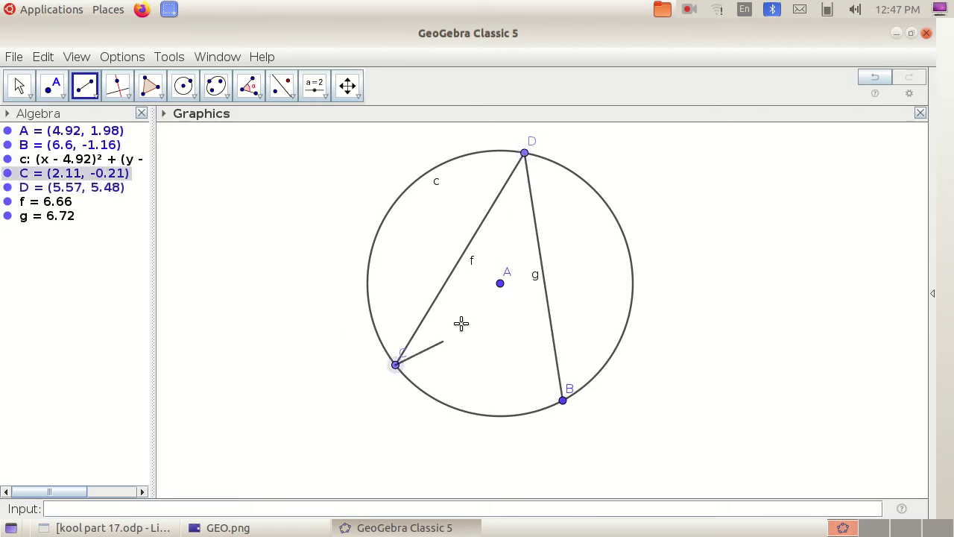
click(501, 285)
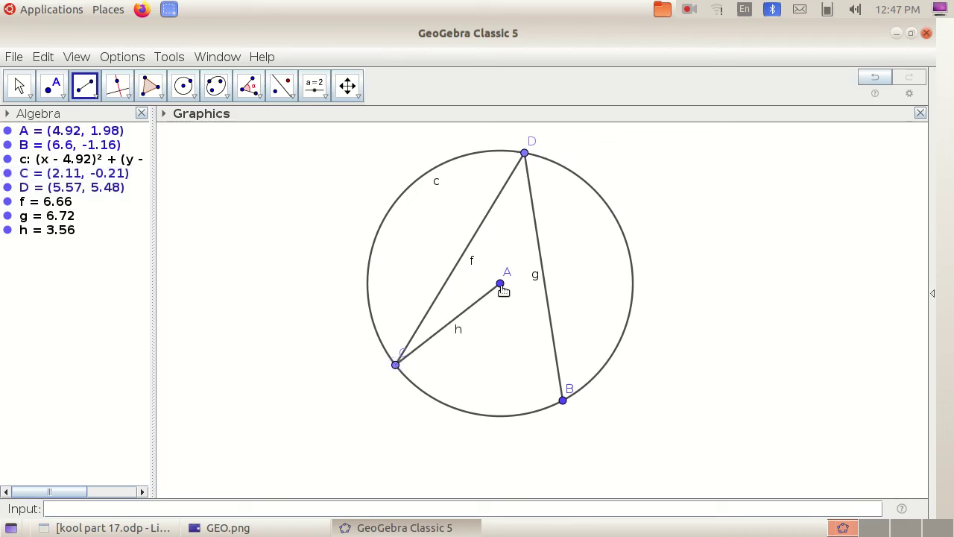
click(502, 289)
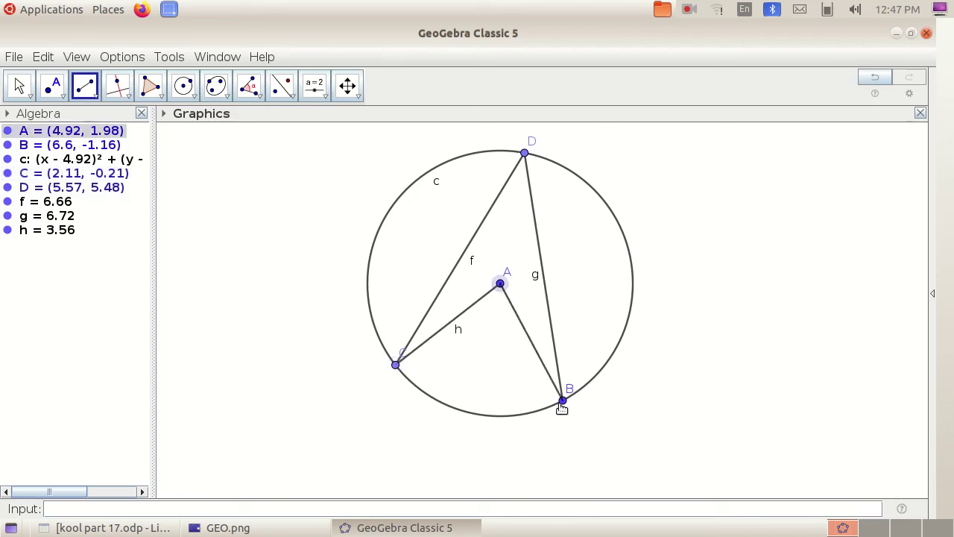
click(564, 402)
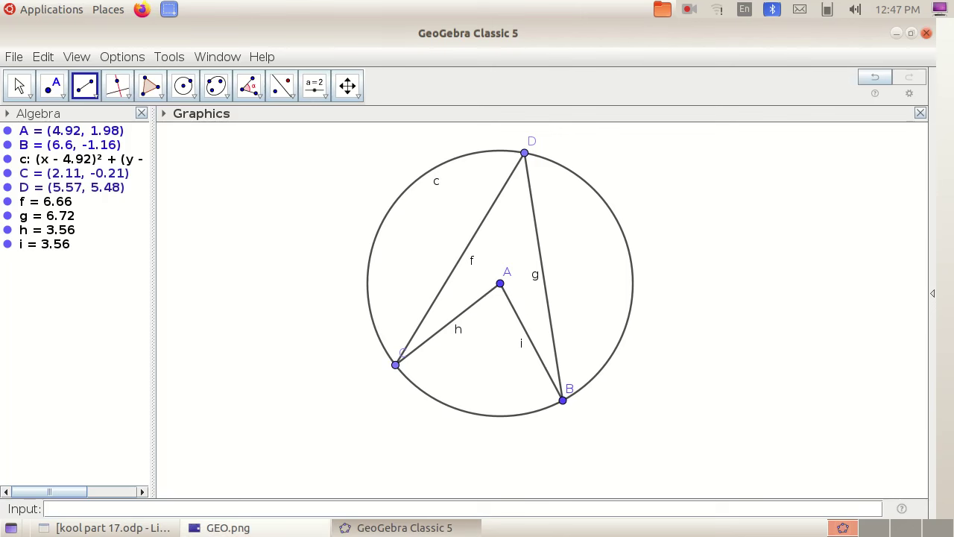
- Review the GEO.png exercise for the angles to measure, and return to the circle construction
click(267, 533)
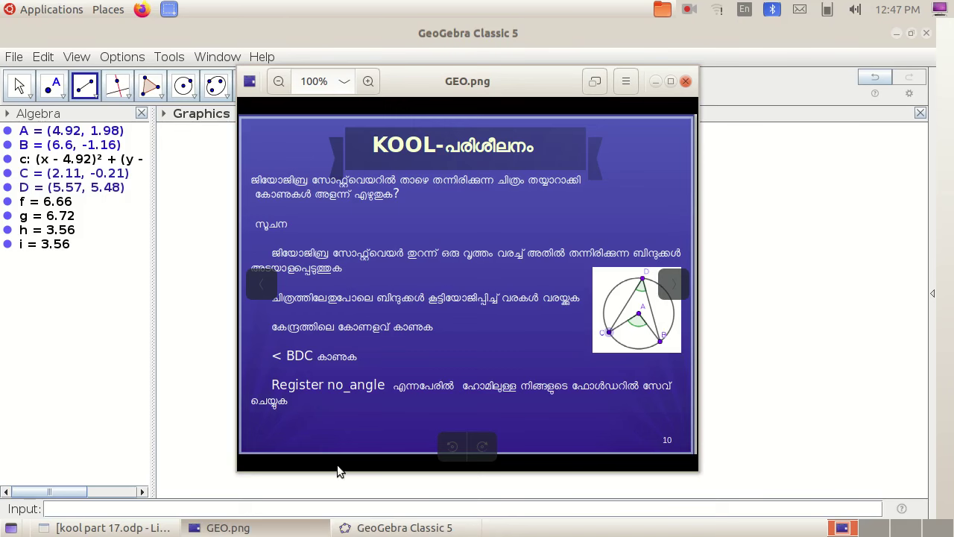
click(388, 528)
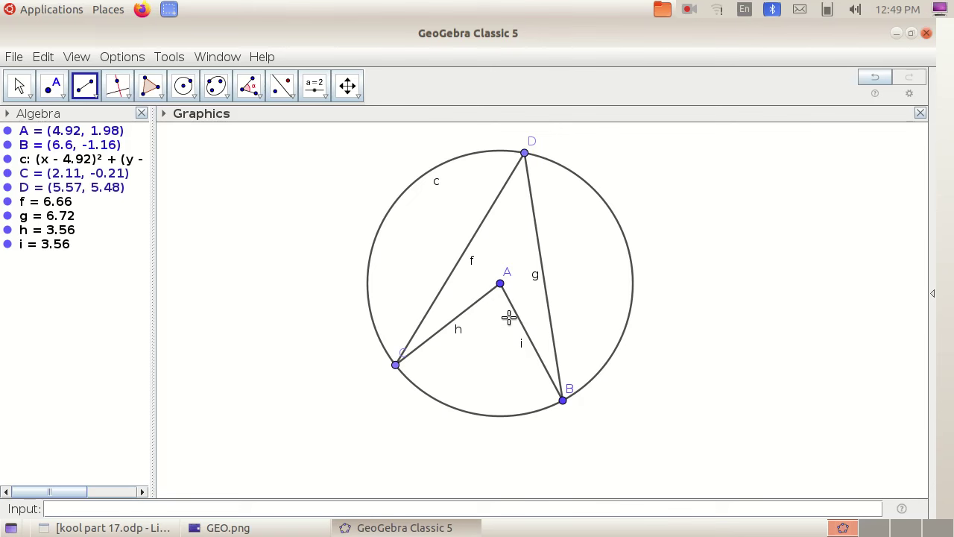
click(228, 527)
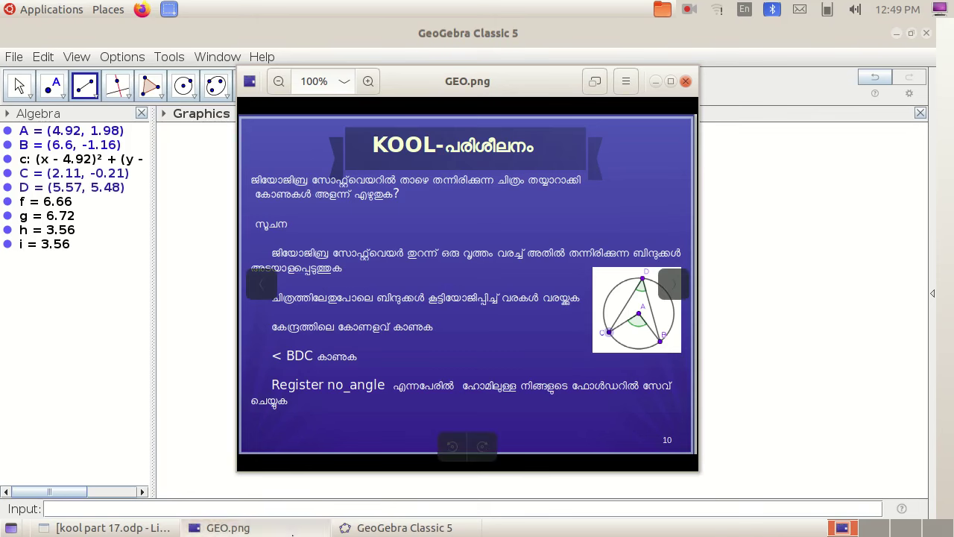
click(227, 527)
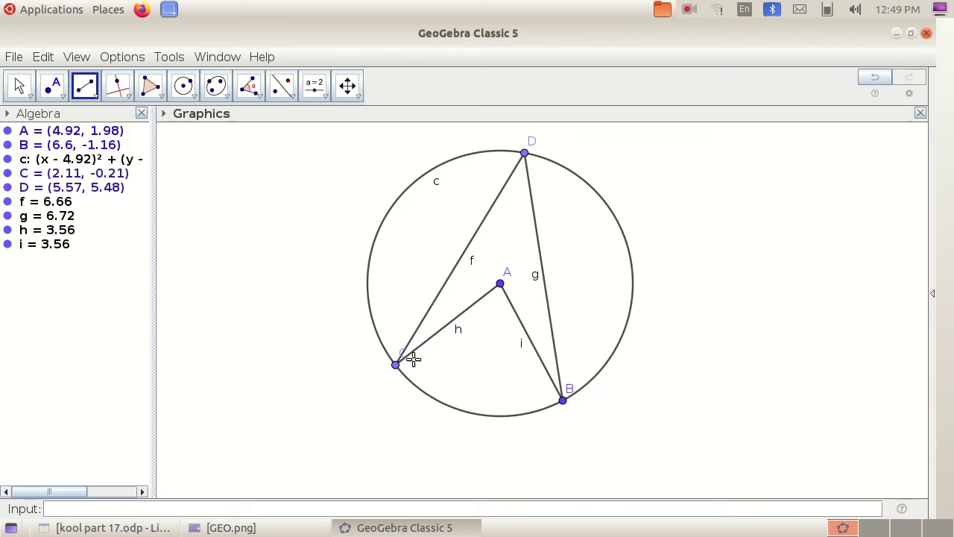
click(19, 86)
click(30, 119)
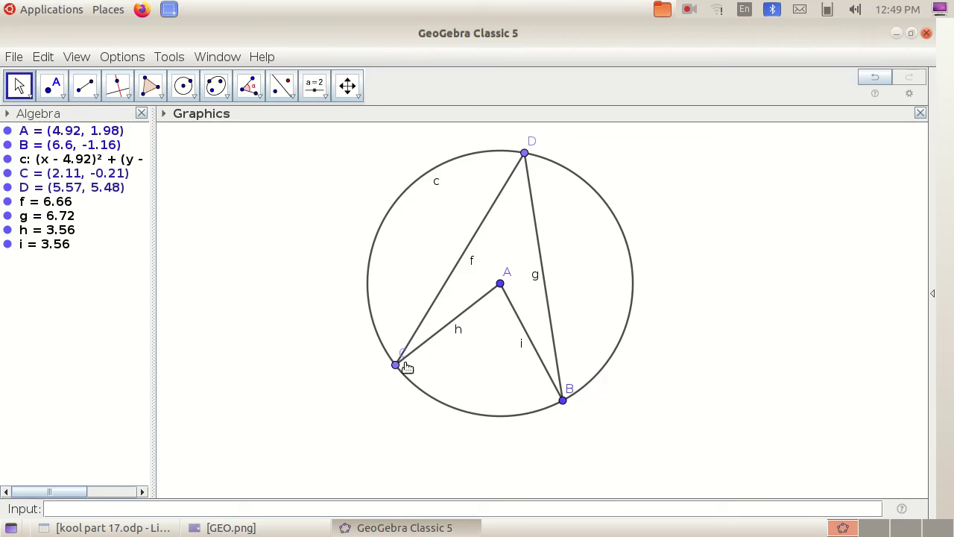
drag(401, 360, 379, 372)
key(ctrl+z)
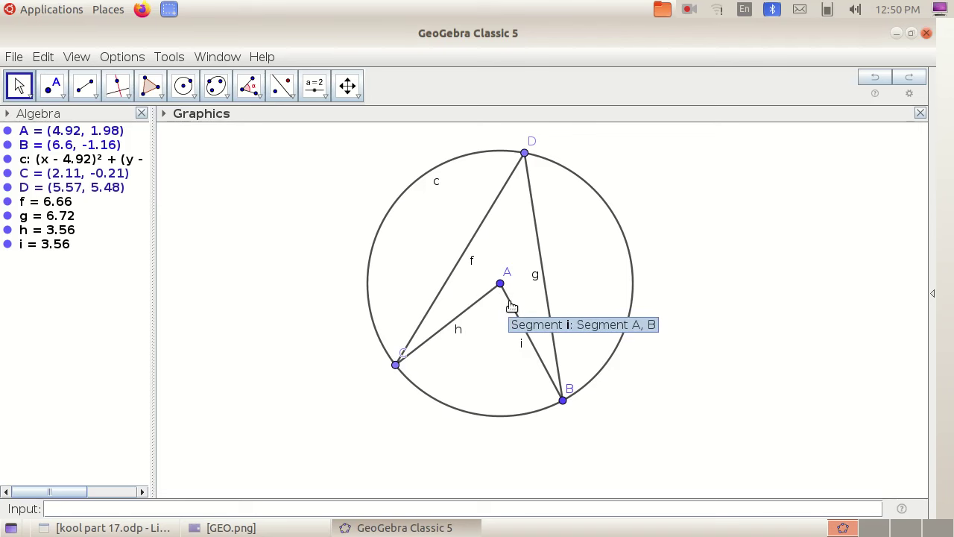
- Measure the central angle CAB with the Angle tool, and switch back to the Move tool
click(258, 99)
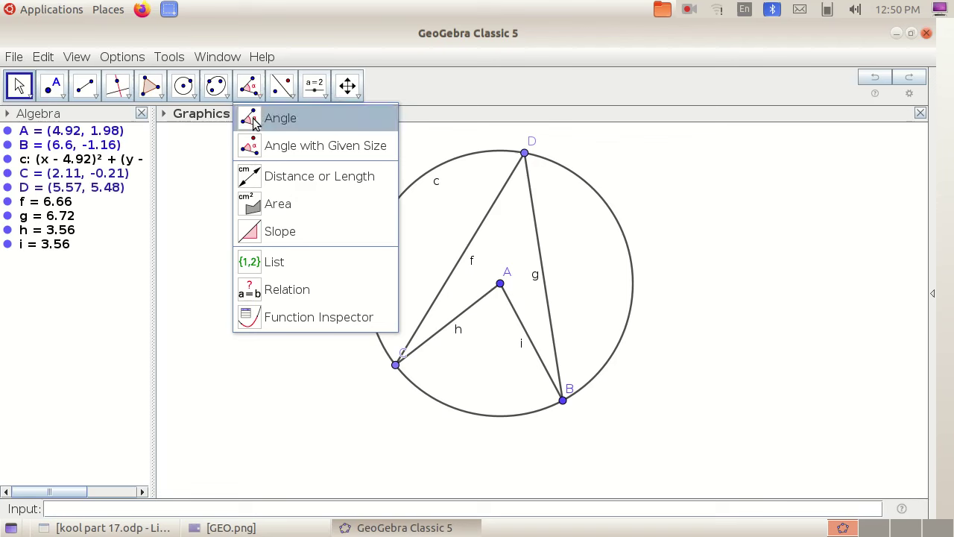
click(254, 121)
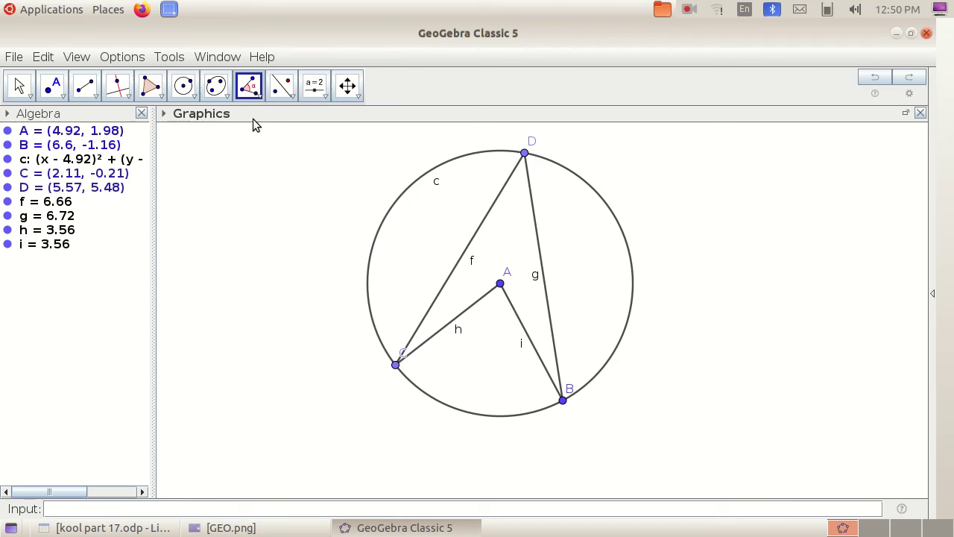
click(395, 366)
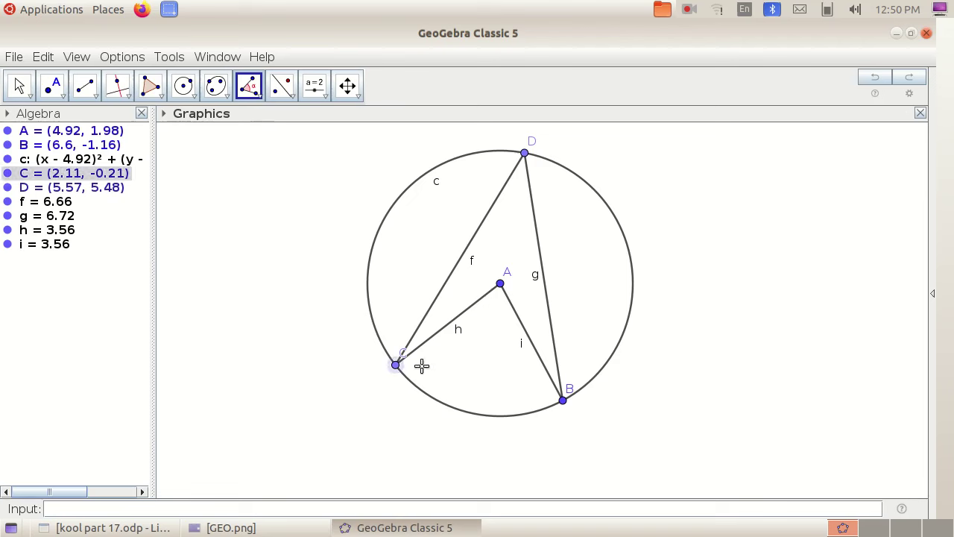
click(501, 285)
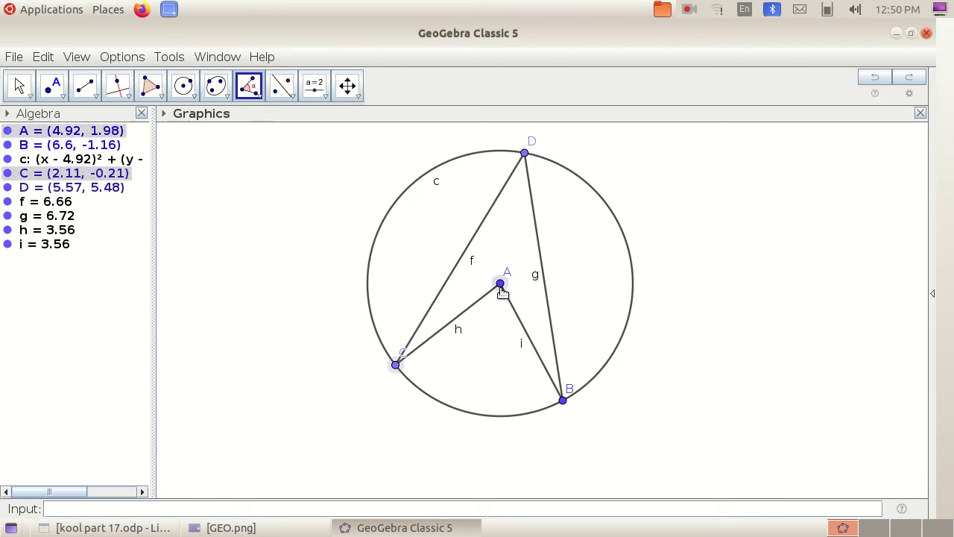
click(563, 403)
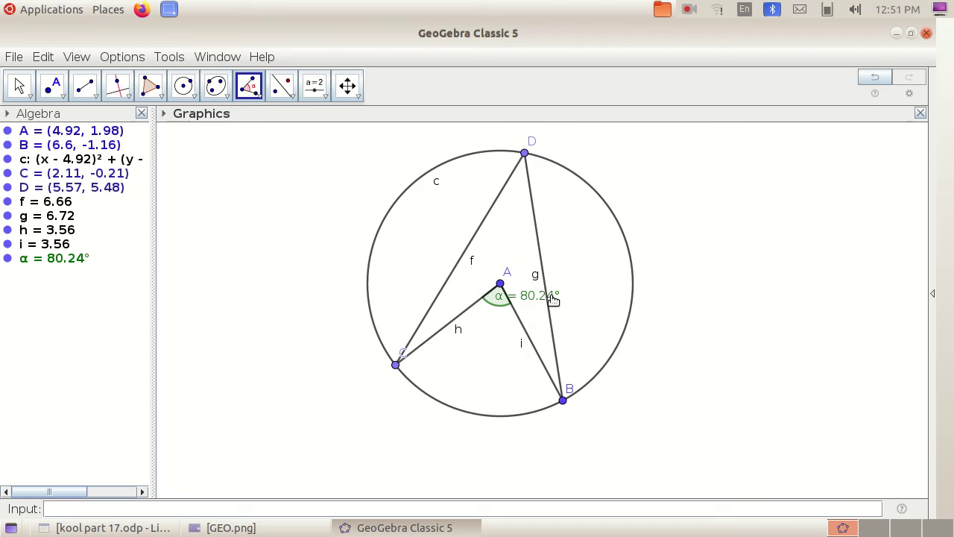
click(28, 91)
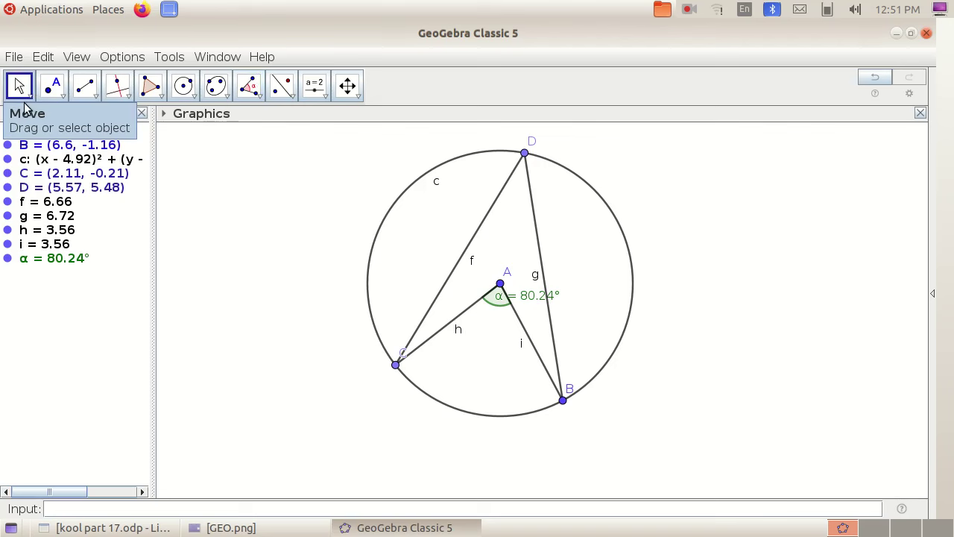
- Move the central angle's label below vertex A inside the circle, and check the GEO.png exercise for the other angle to measure
click(21, 88)
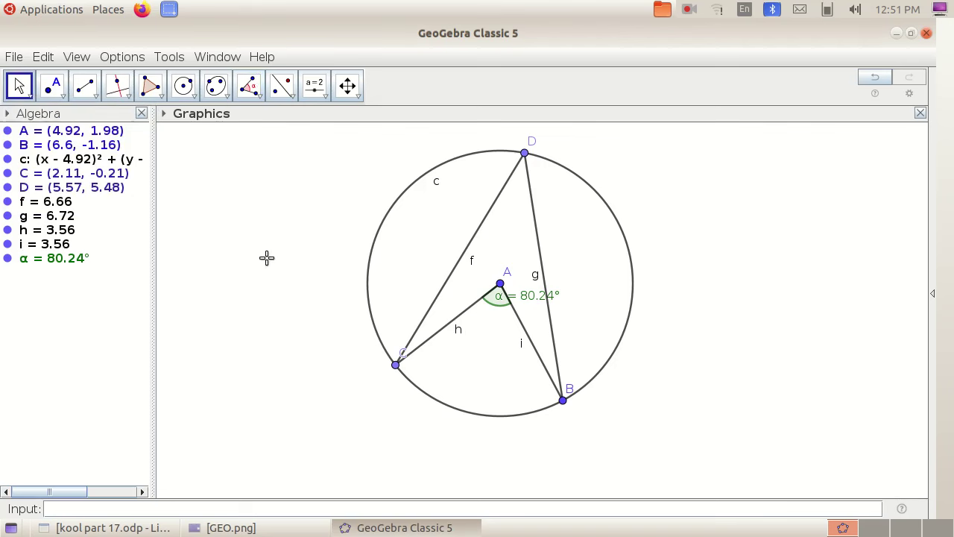
drag(526, 301, 489, 345)
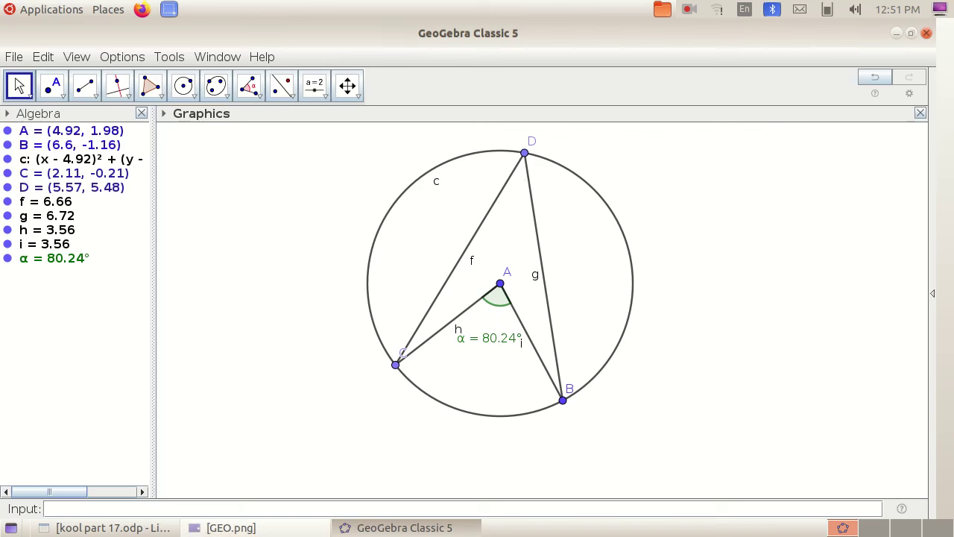
click(227, 528)
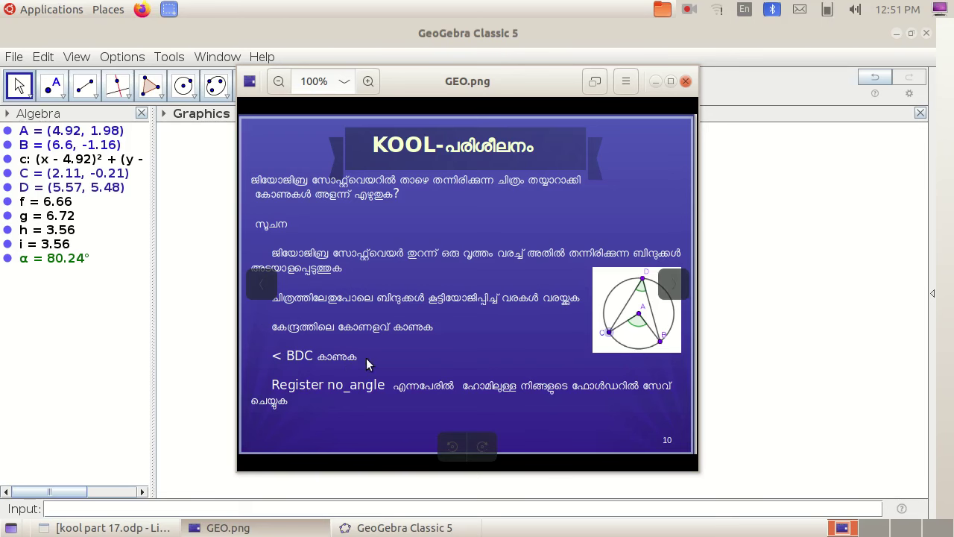
click(235, 528)
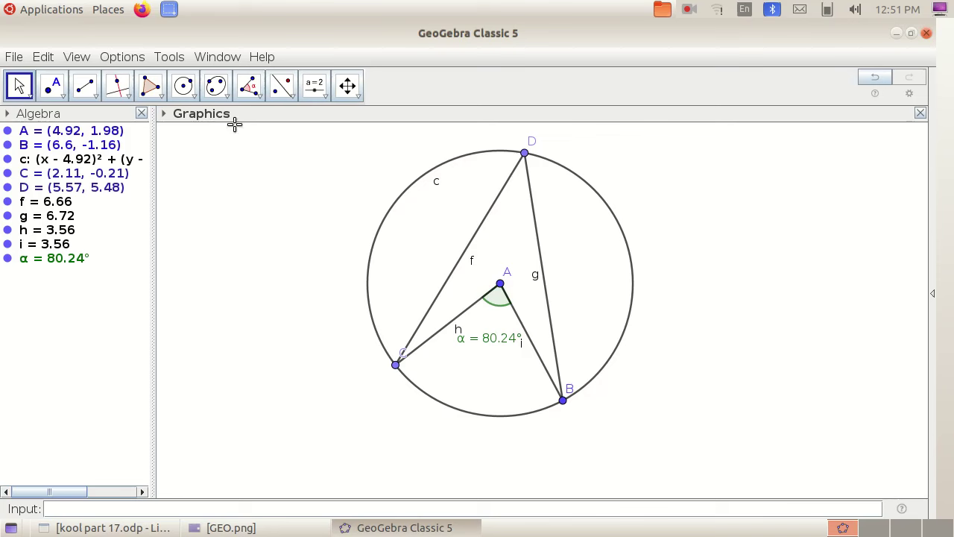
- Measure angle CDB at point D with the Angle tool
click(253, 93)
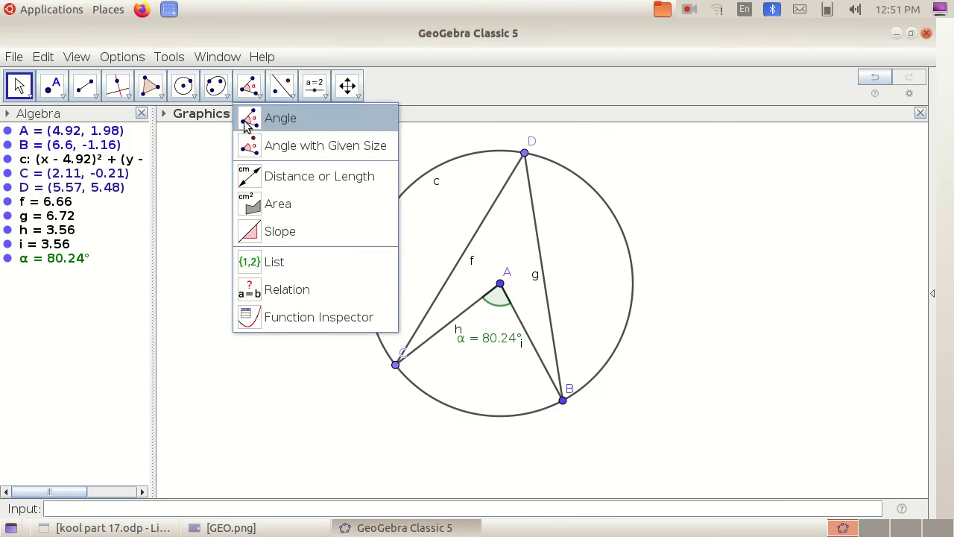
click(249, 126)
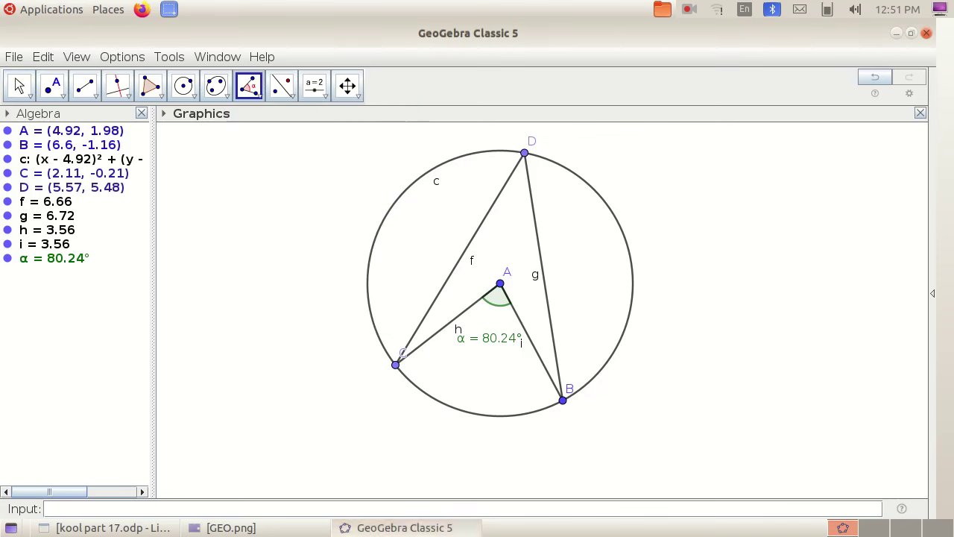
click(396, 365)
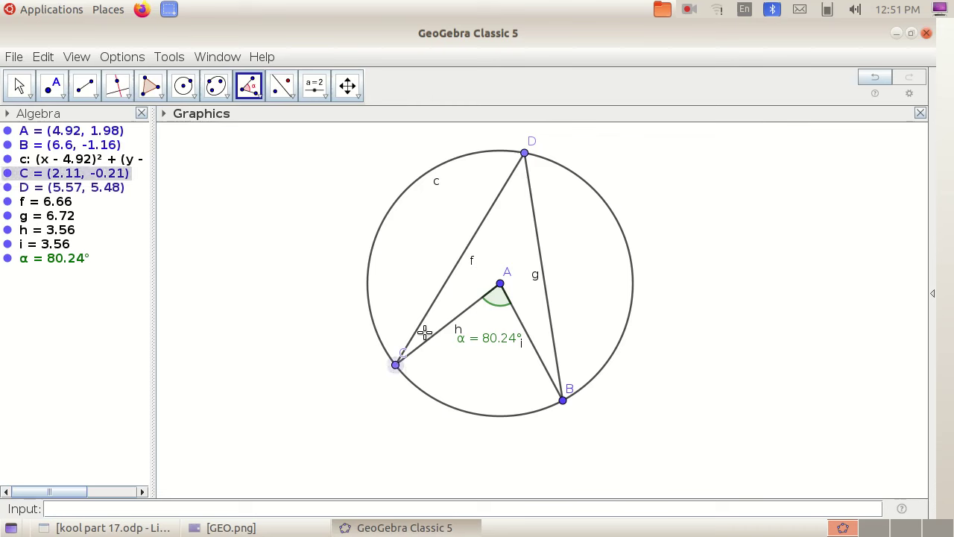
click(525, 155)
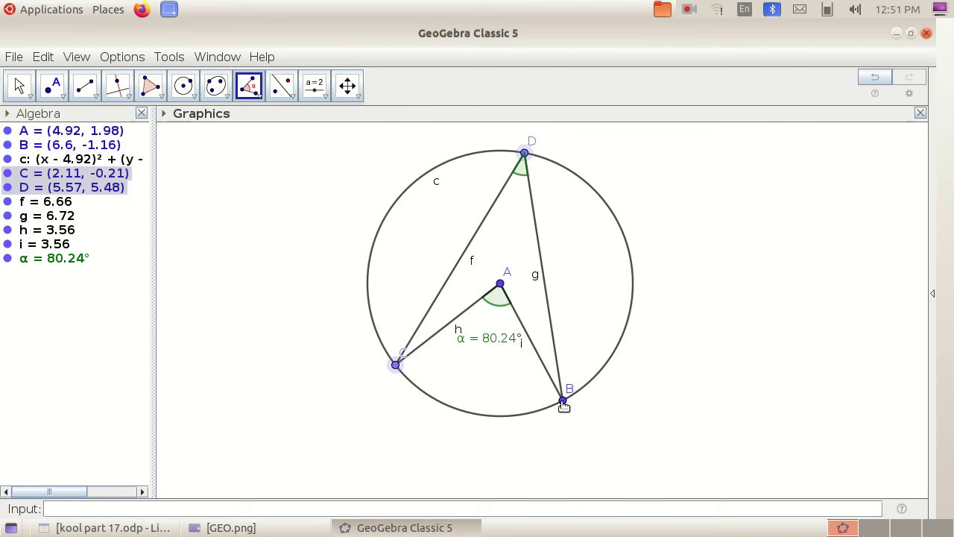
click(563, 403)
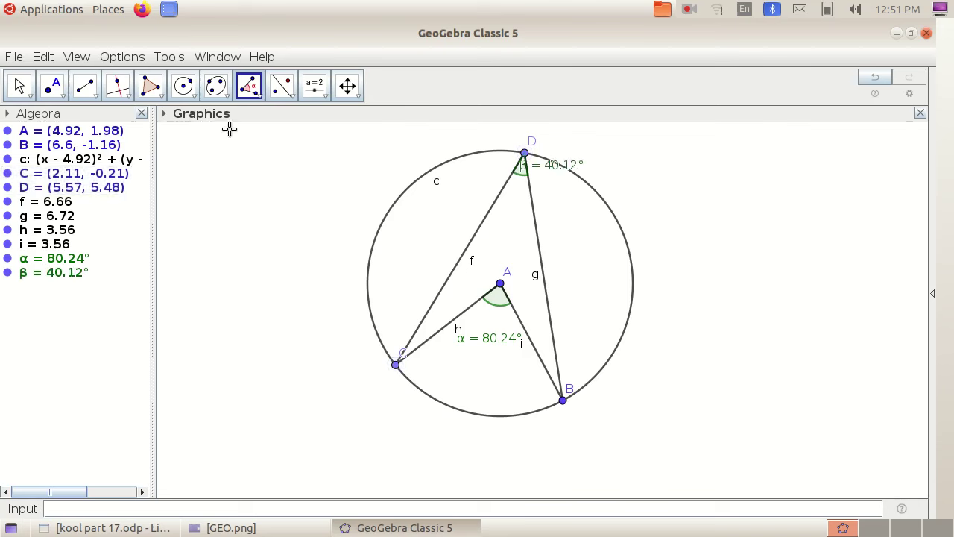
- Move the label of the angle at D below its vertex, between segments CD and DB
click(33, 99)
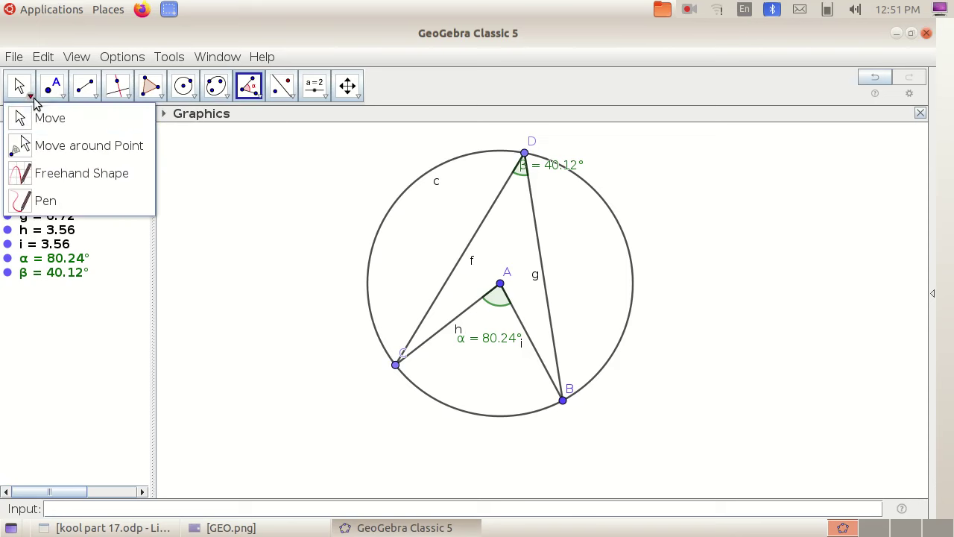
click(23, 119)
drag(555, 170, 506, 220)
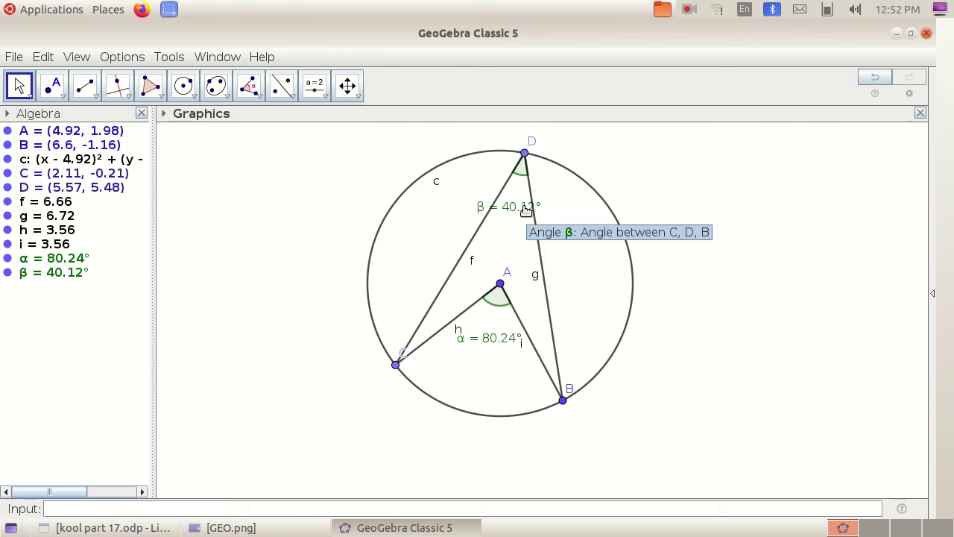
click(29, 99)
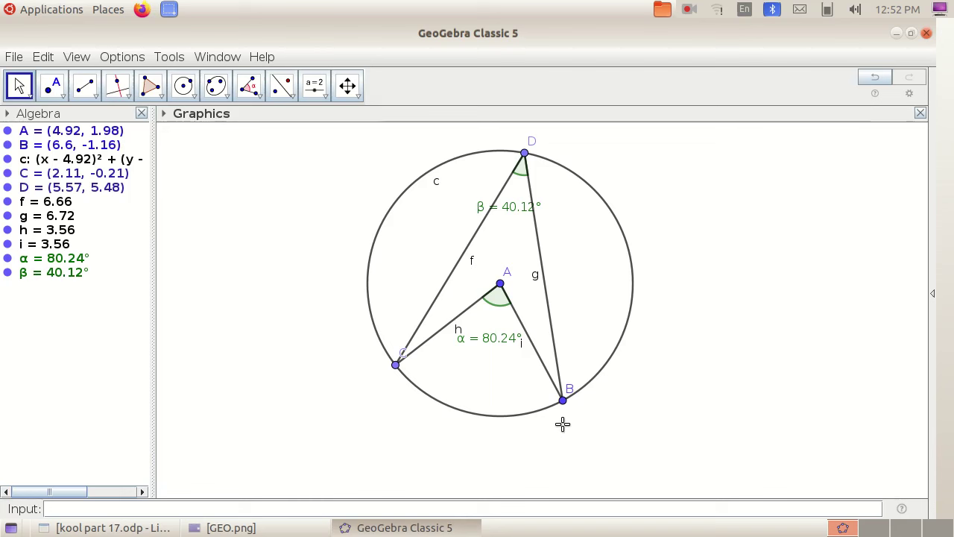
- Reposition point B several times to vary the circle and both angles, leaving it at about (6.56, -2.96)
drag(563, 405, 636, 400)
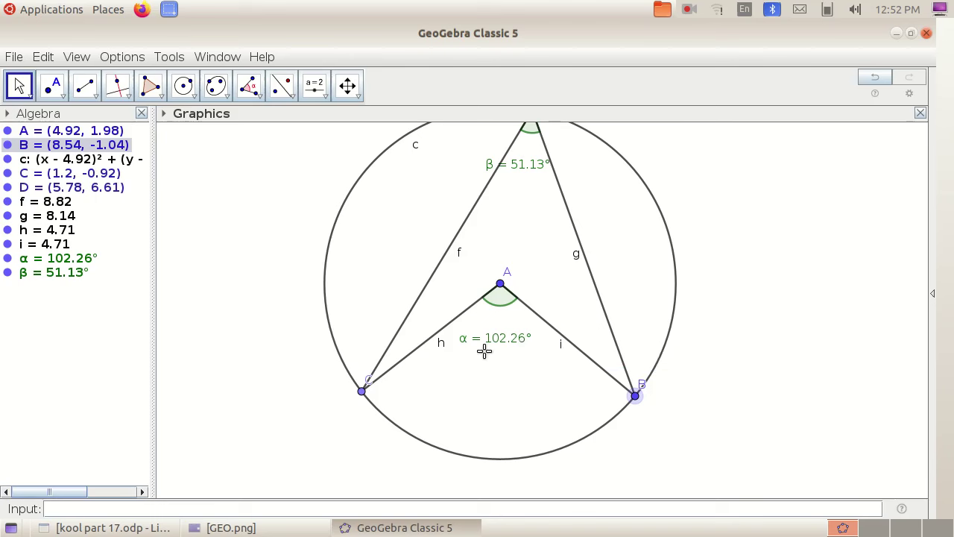
drag(638, 402, 569, 421)
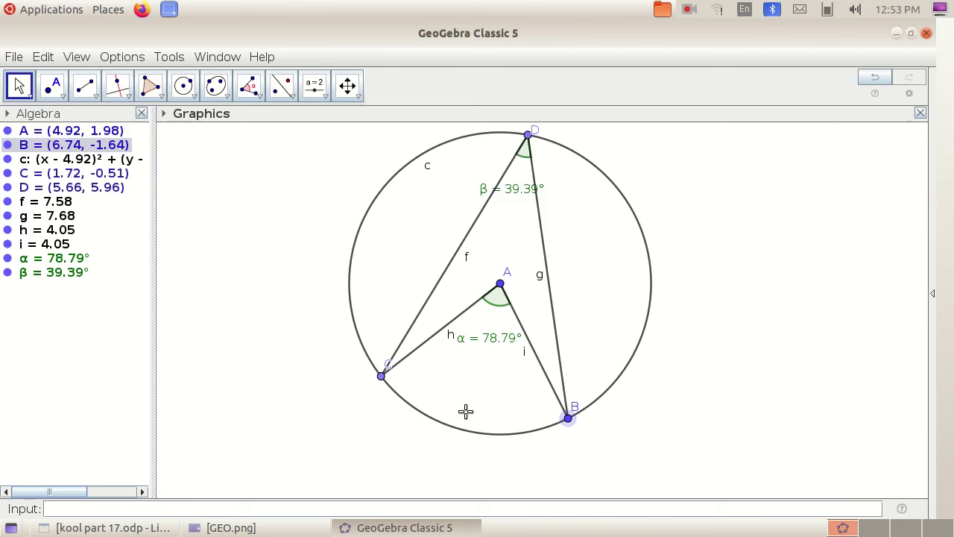
drag(568, 419, 563, 464)
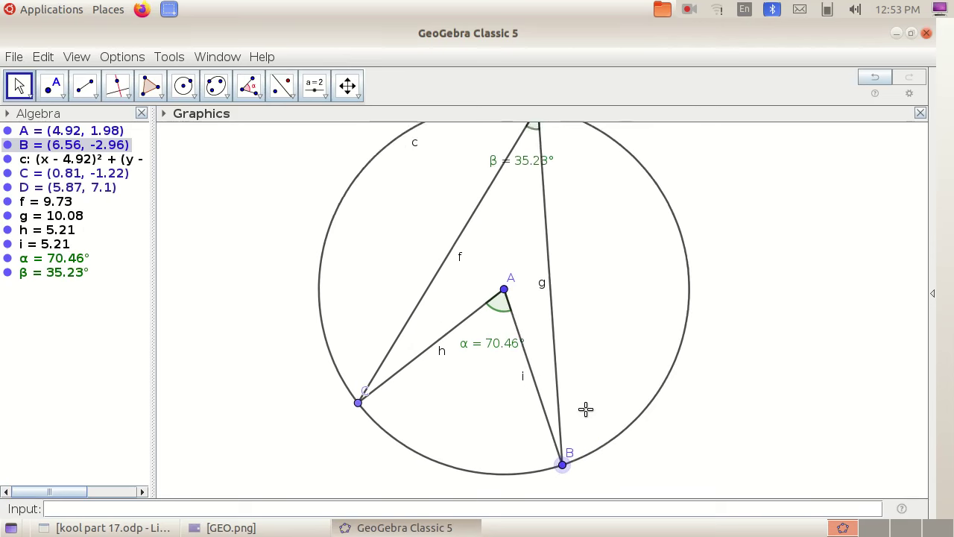
scroll(586, 408, down, 1)
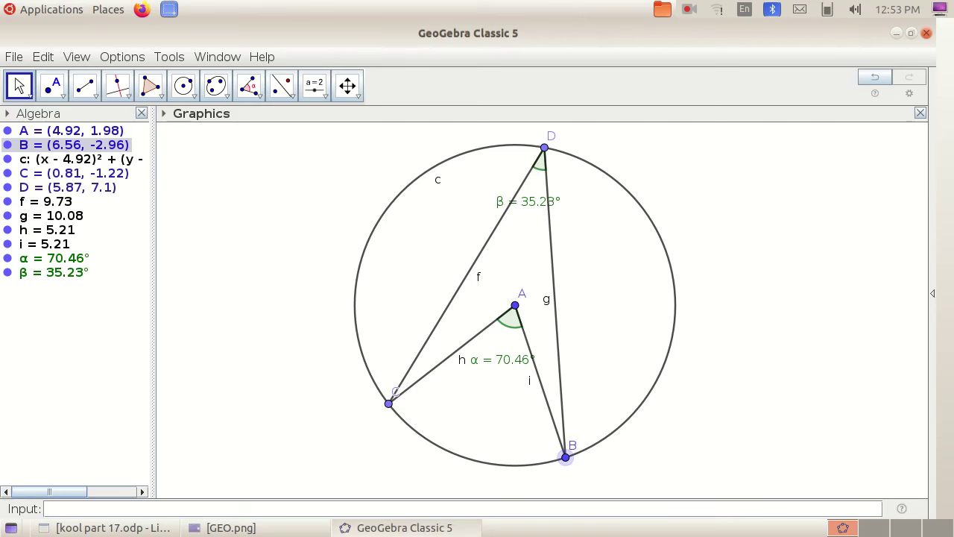
- Check the GEO.png save instruction, and start saving the construction with the register number followed by _ANGLE as file name
click(228, 527)
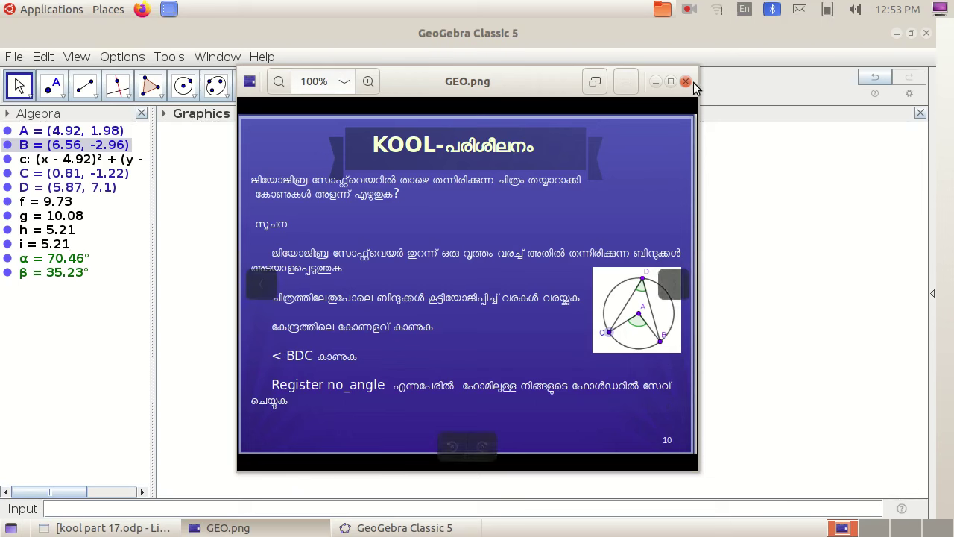
click(656, 82)
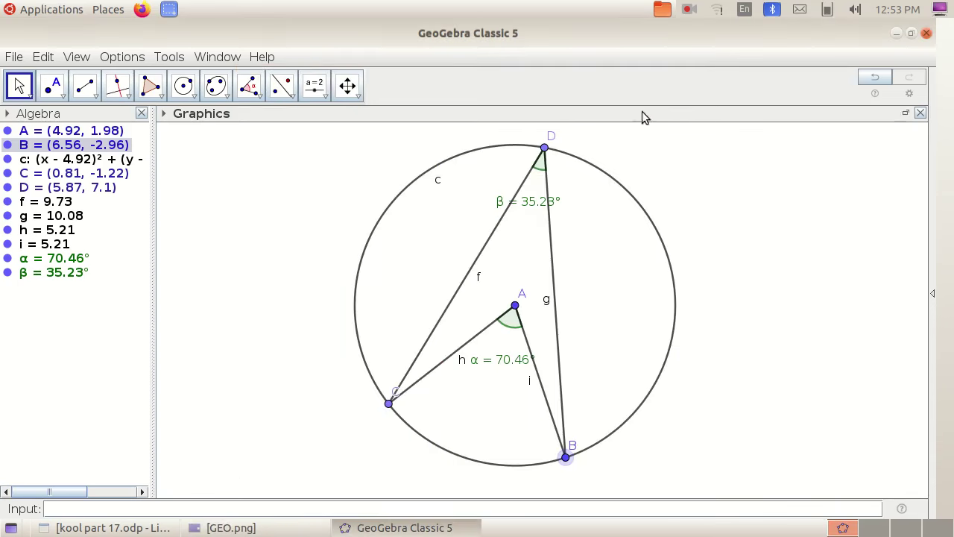
click(13, 56)
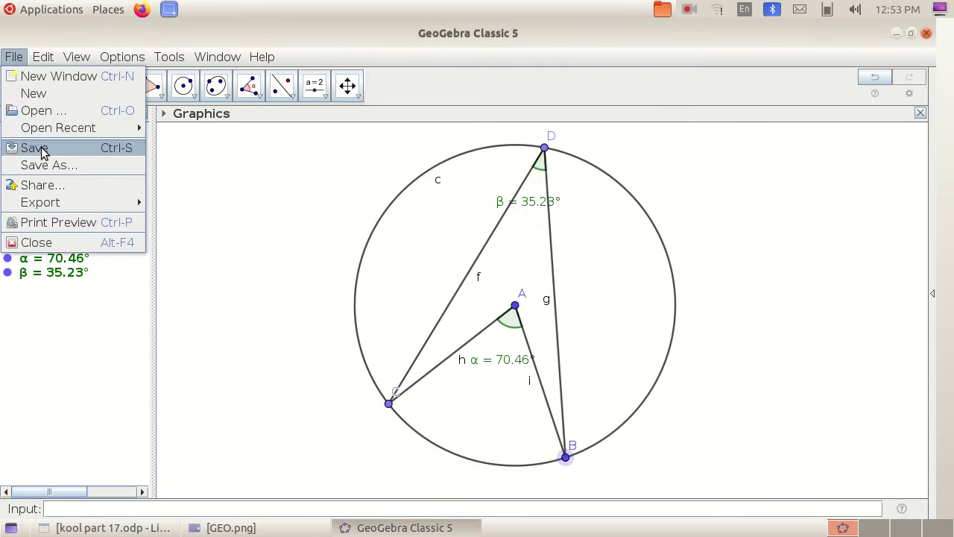
click(35, 148)
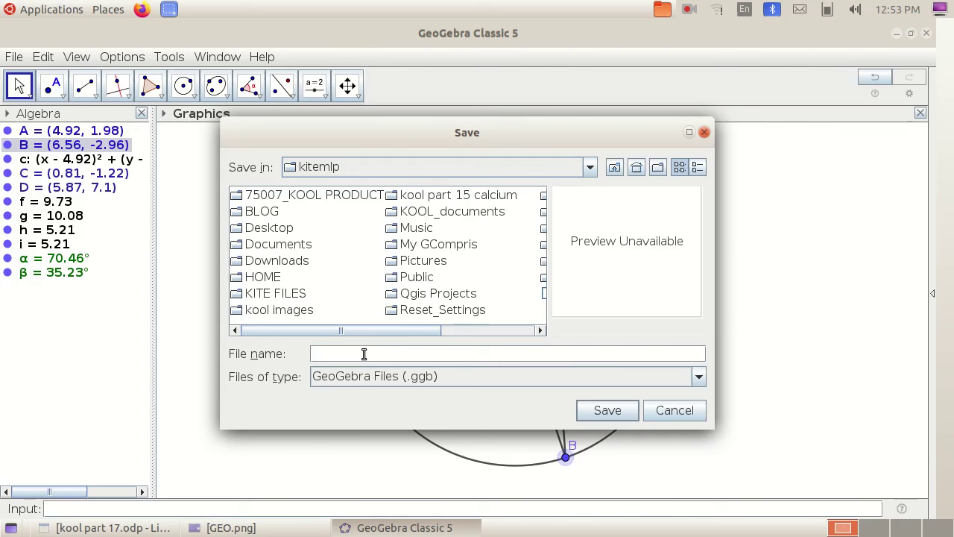
text(7)
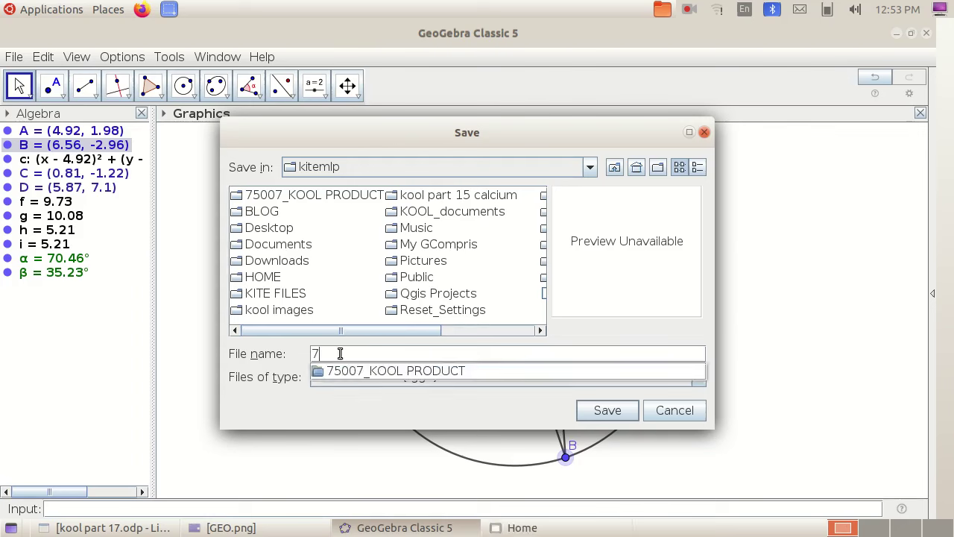
text(5007)
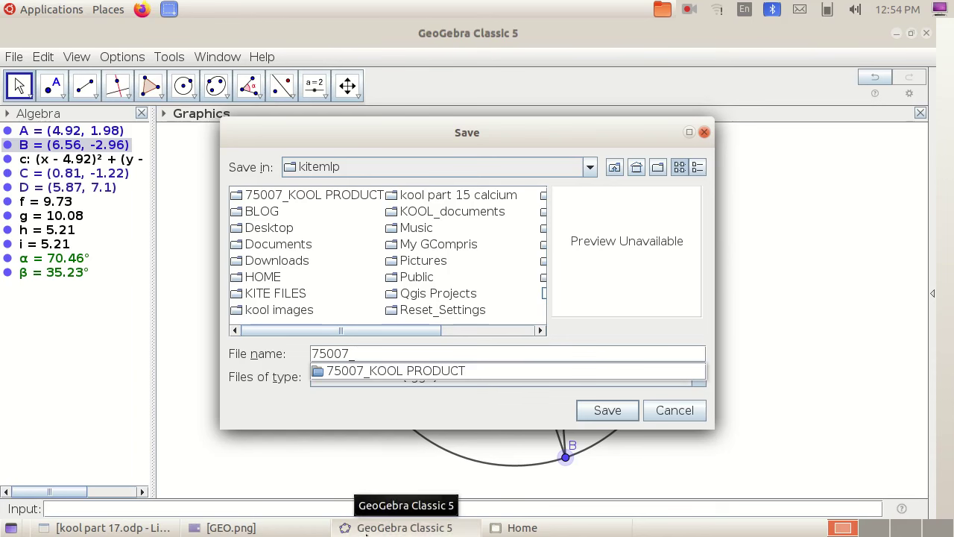
text(_)
click(227, 527)
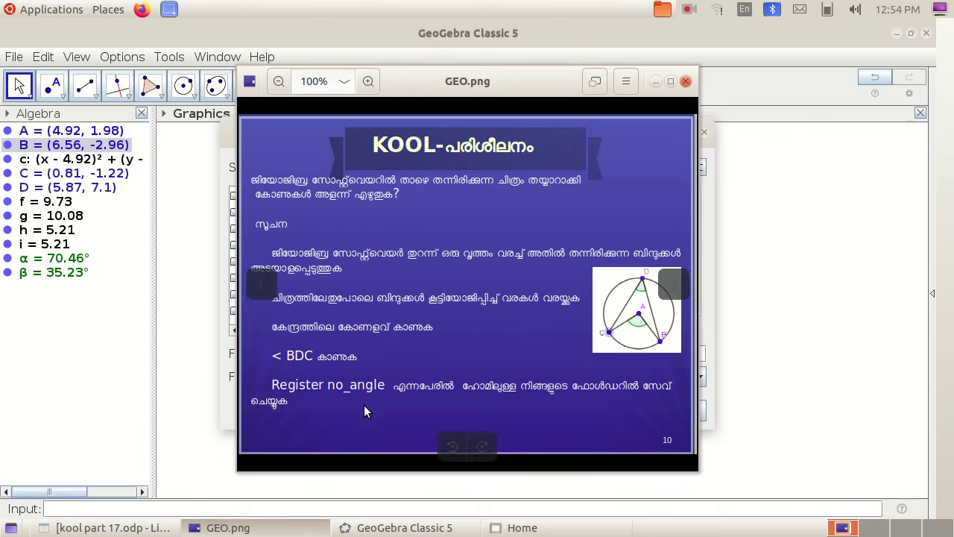
click(296, 528)
text(ANGLE)
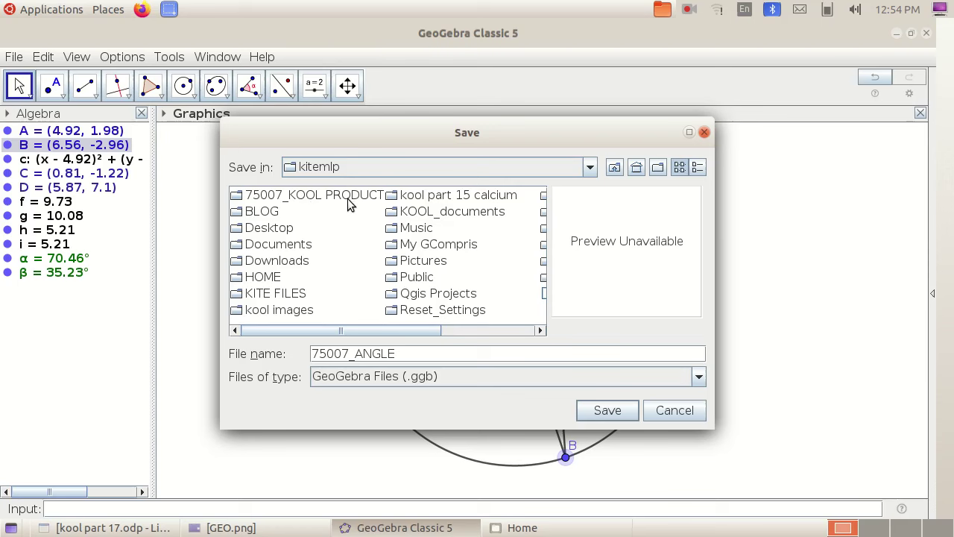
- Change the file name's ending to lowercase angle, save it in the register-numbered KOOL PRODUCT folder, and bring up the GEO.png exercise
double_click(302, 195)
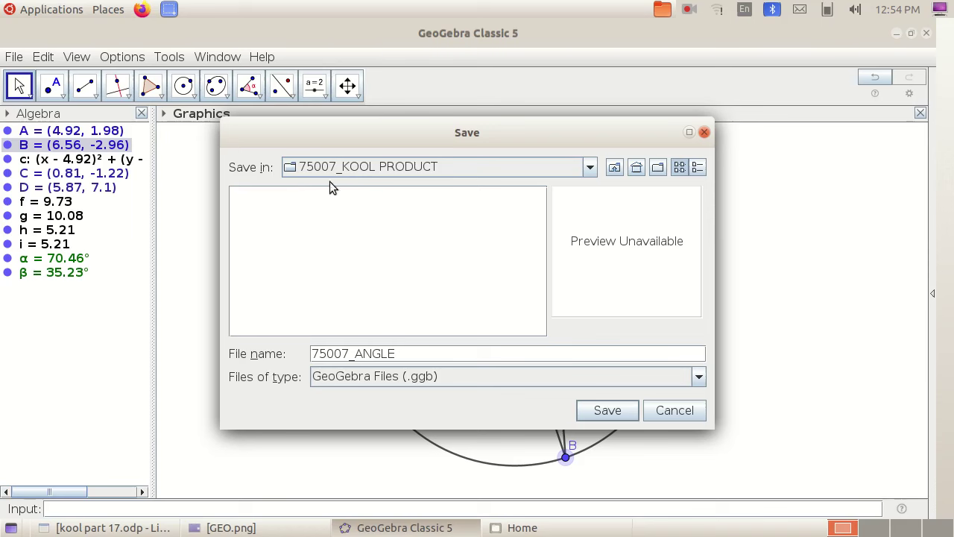
click(410, 355)
key(BackSpace)
key(BackSpace)
key(BackSpace)
key(BackSpace)
key(BackSpace)
text(angle)
key(Return)
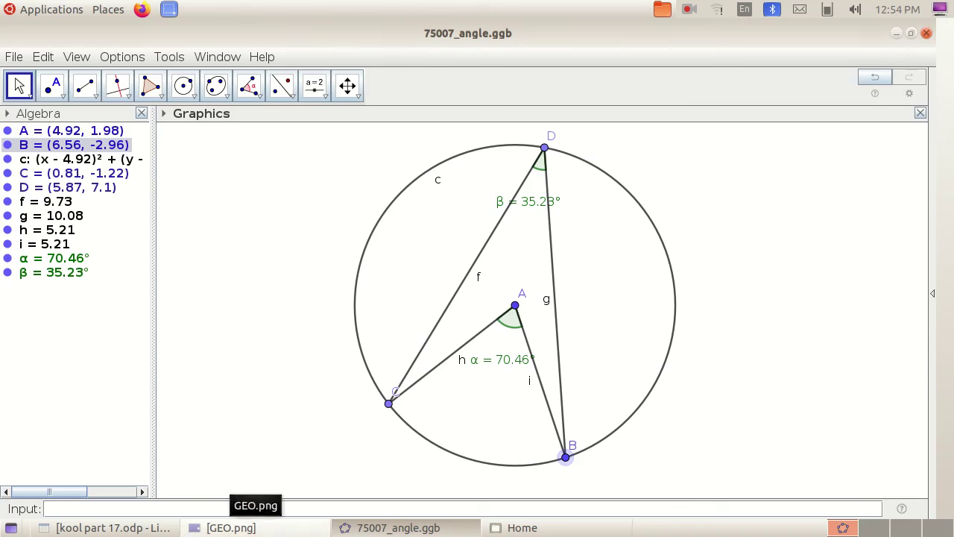
click(228, 527)
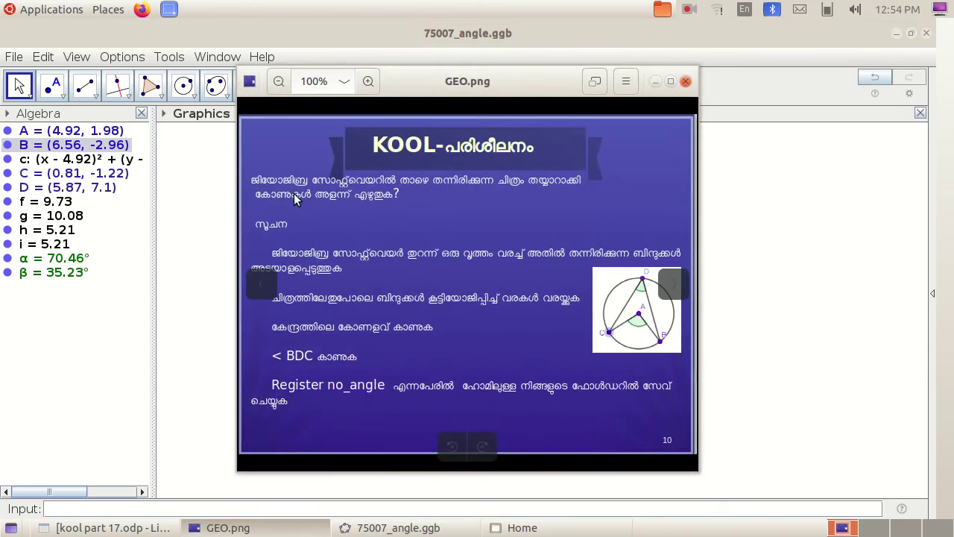